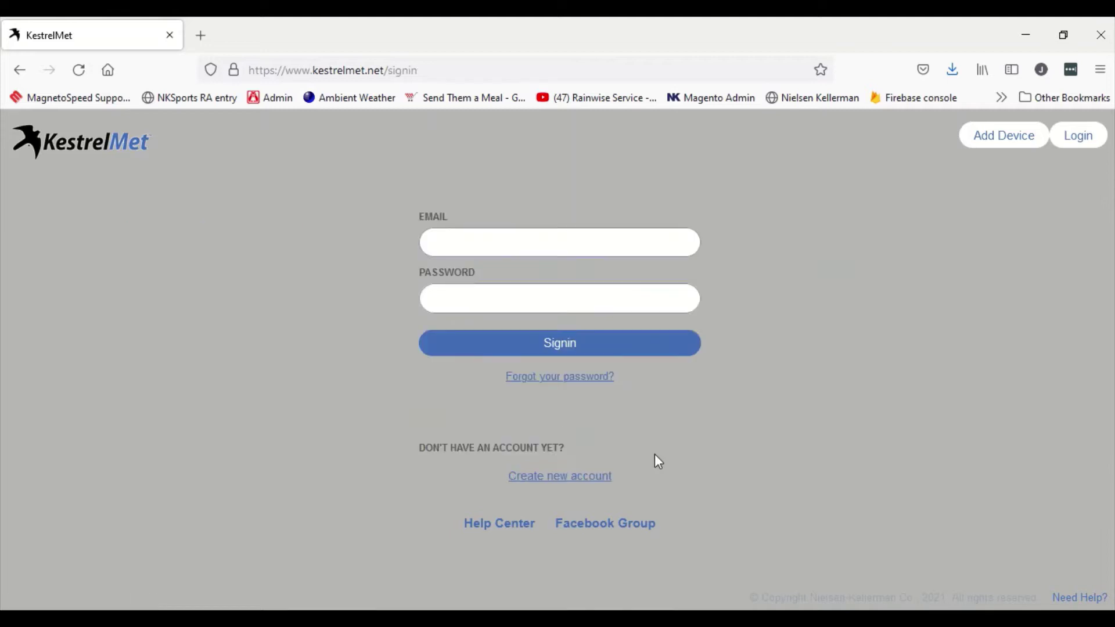
# Step: Sign in to KestrelMet with the saved login and browse the Aston station's dashboard tiles
pyautogui.click(520, 244)
pyautogui.click(550, 279)
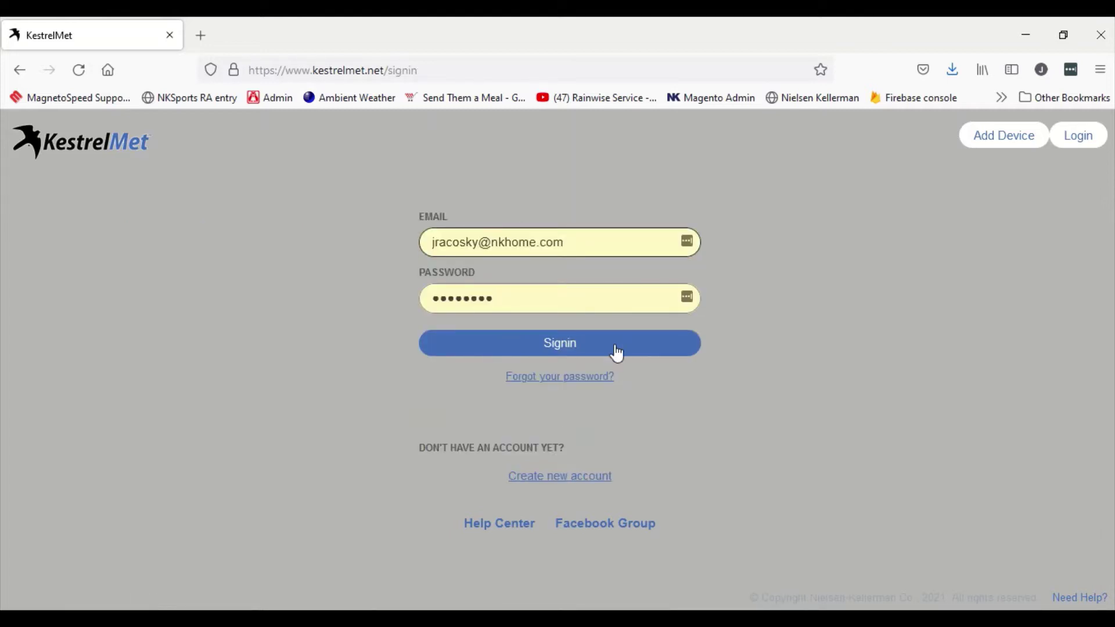
pyautogui.click(569, 355)
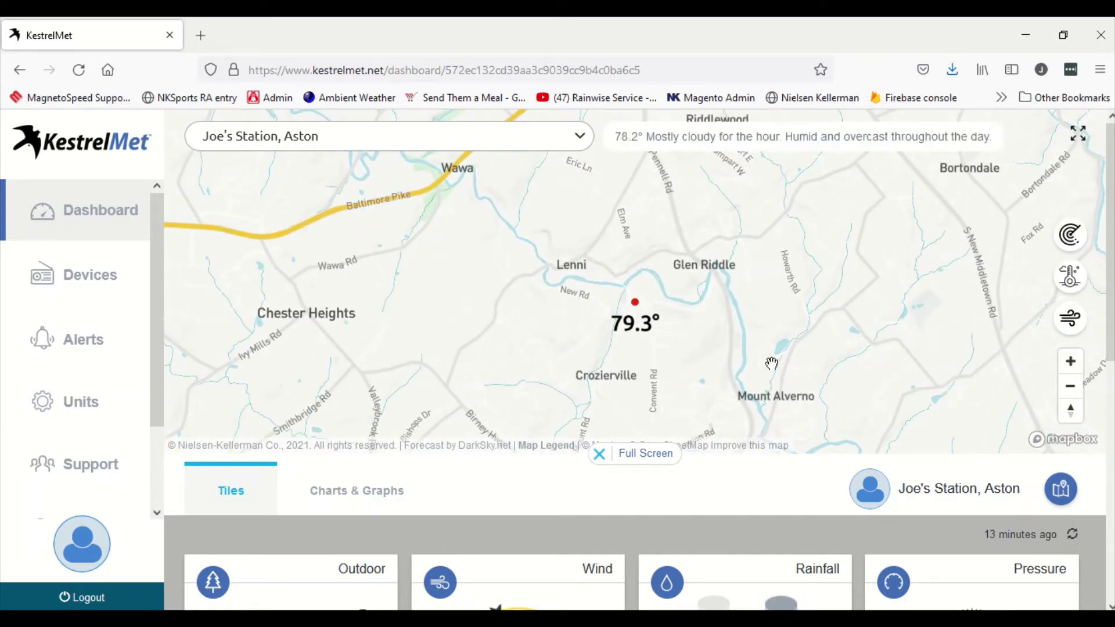
pyautogui.scroll(-8, 772, 366)
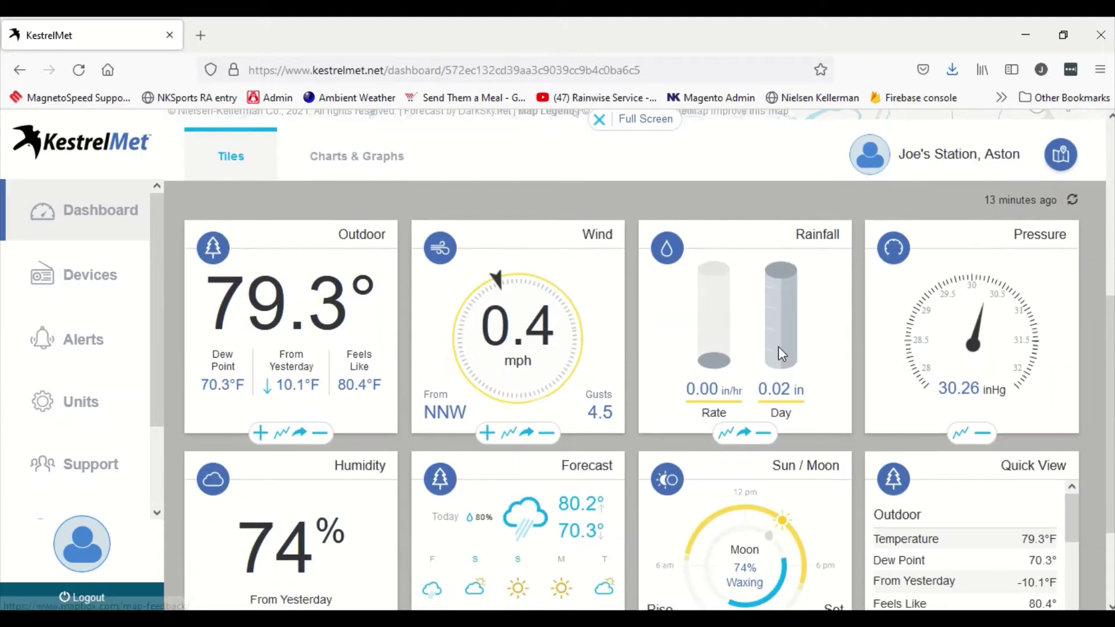
pyautogui.scroll(8, 776, 343)
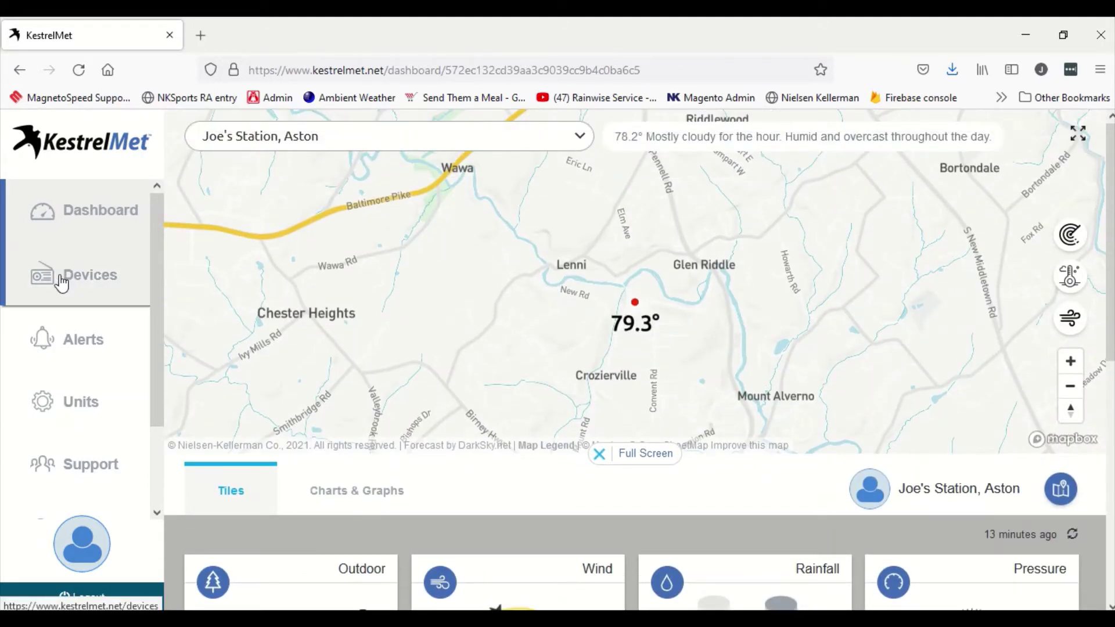
# Step: Go to KestrelMet's Devices page and dismiss the Connect a New Device form unused
pyautogui.click(61, 279)
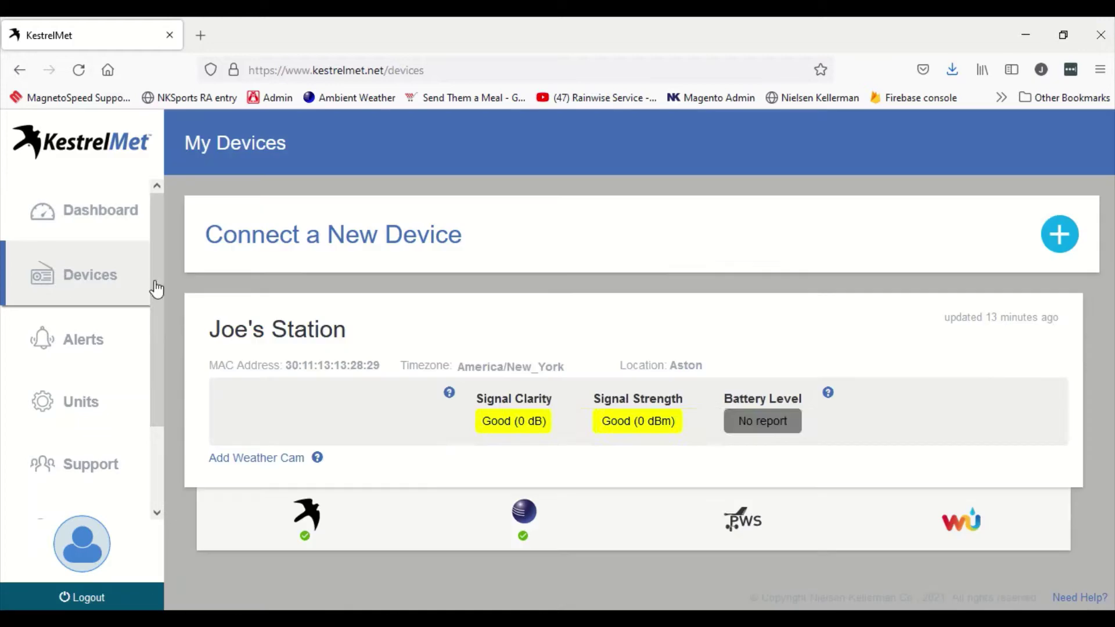
pyautogui.click(1058, 232)
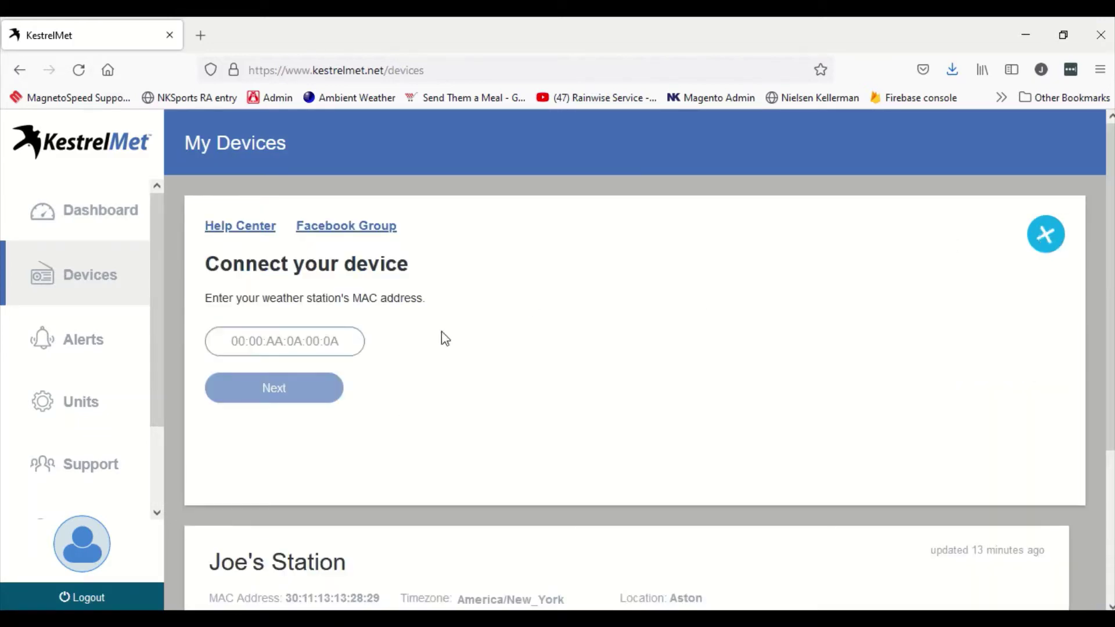
pyautogui.click(1048, 236)
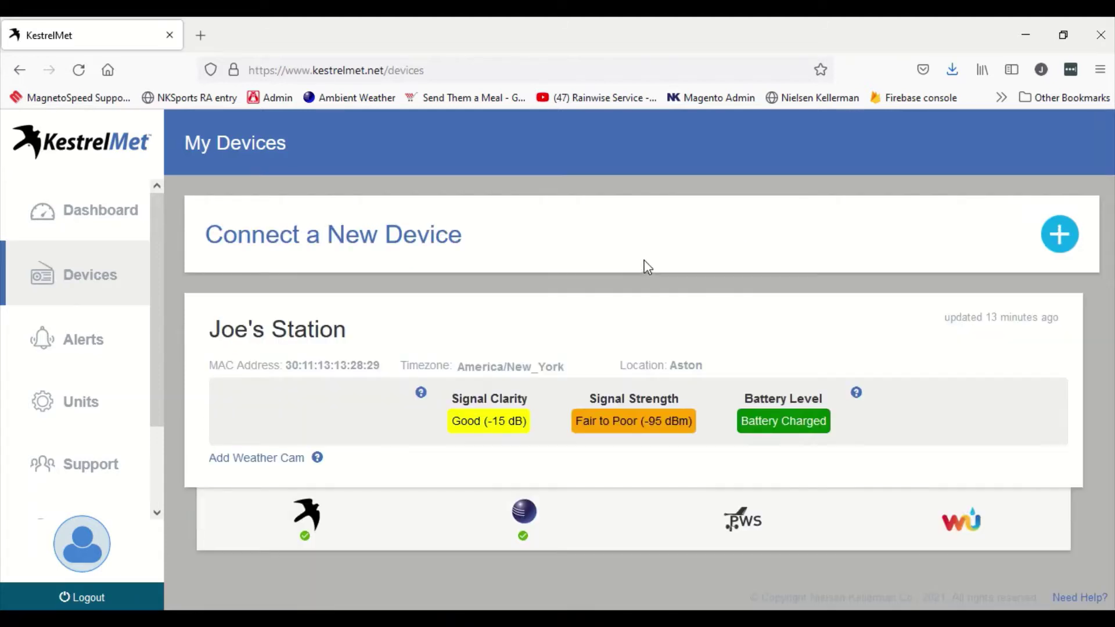
# Step: Expand the Aston station card and review its Ambient Weather connection details
pyautogui.click(332, 505)
pyautogui.scroll(-4, 443, 378)
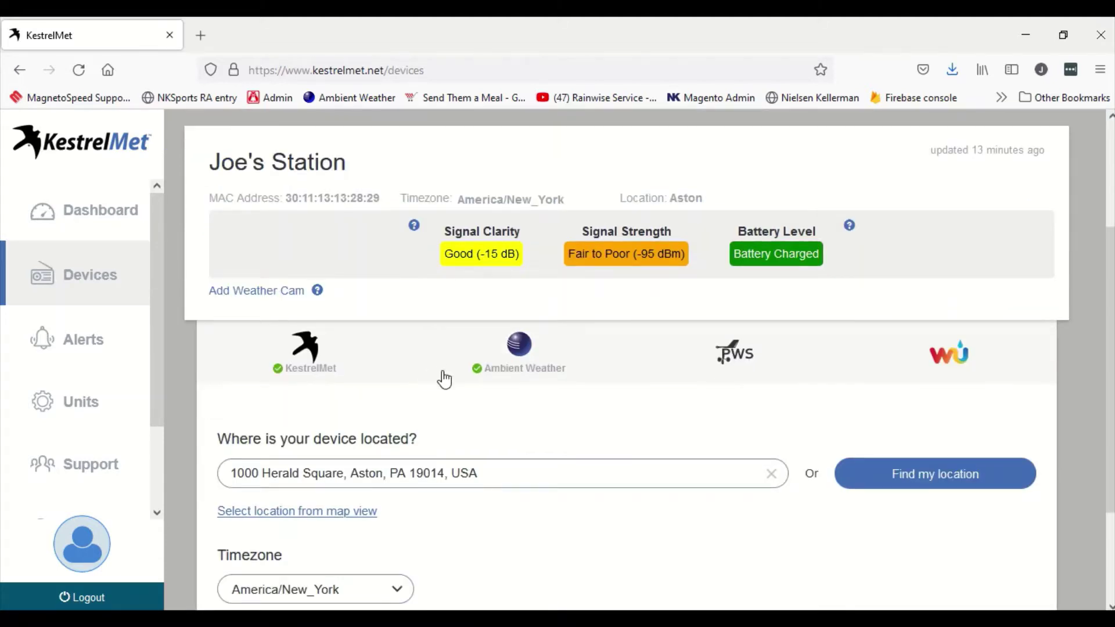
pyautogui.scroll(-1, 460, 375)
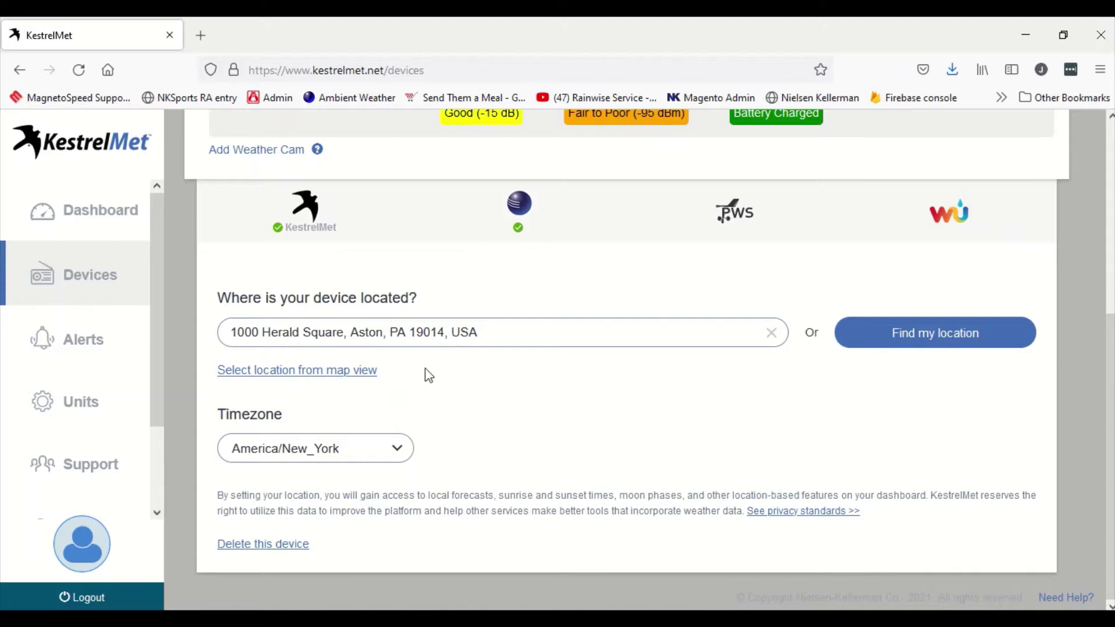
pyautogui.scroll(2, 542, 411)
pyautogui.click(518, 296)
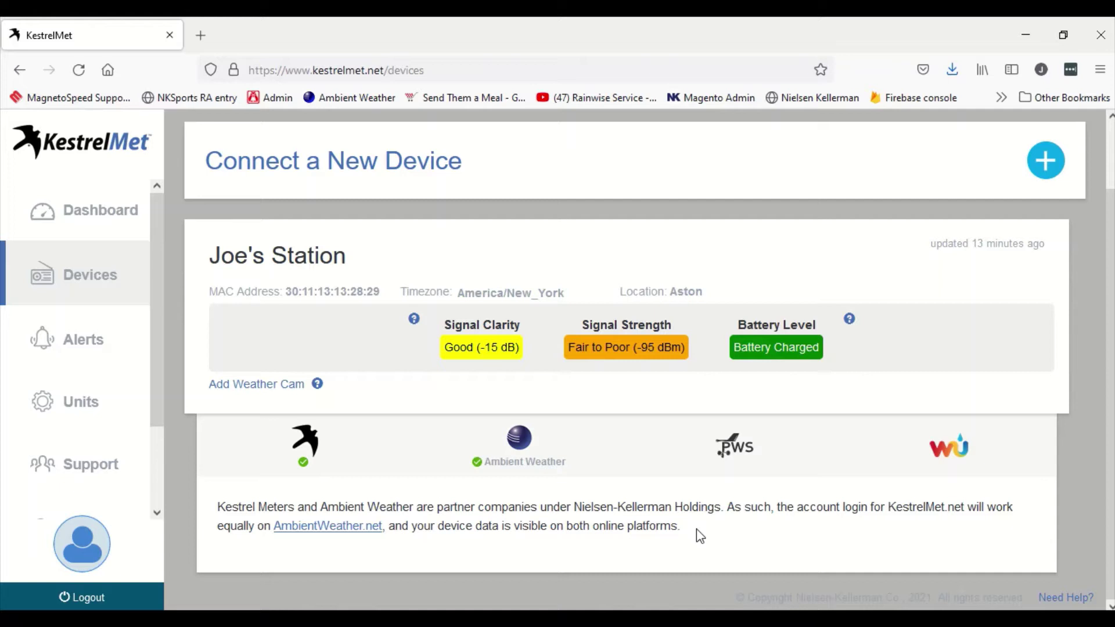
pyautogui.moveTo(699, 535); pyautogui.dragTo(230, 512)
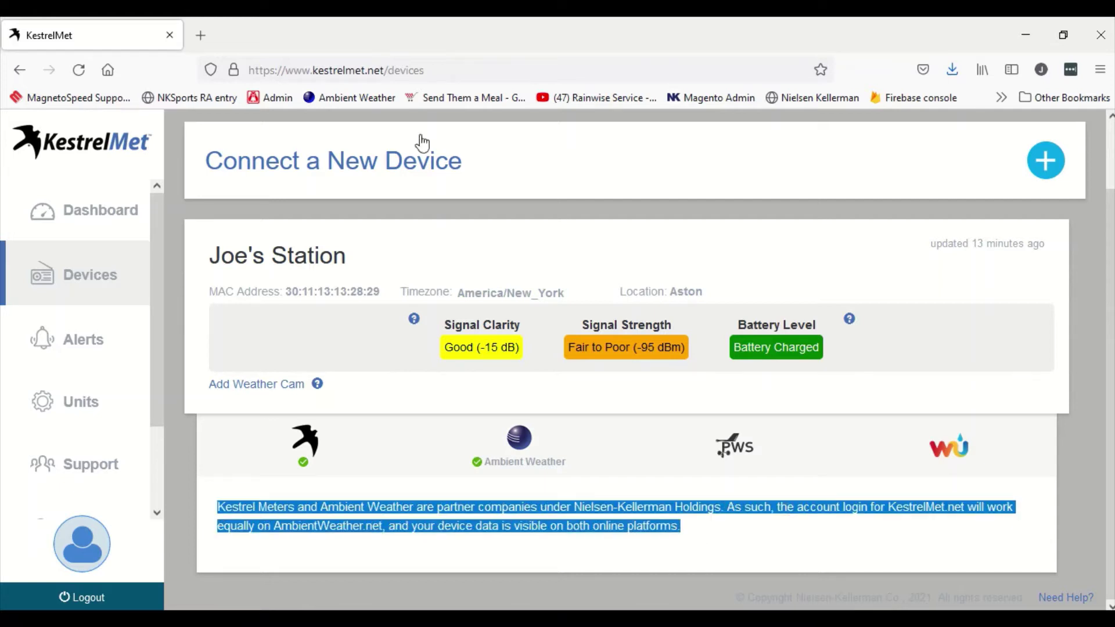
# Step: Load ambientweather.net in a new tab and show the Aston station's My Dashboard
pyautogui.click(200, 35)
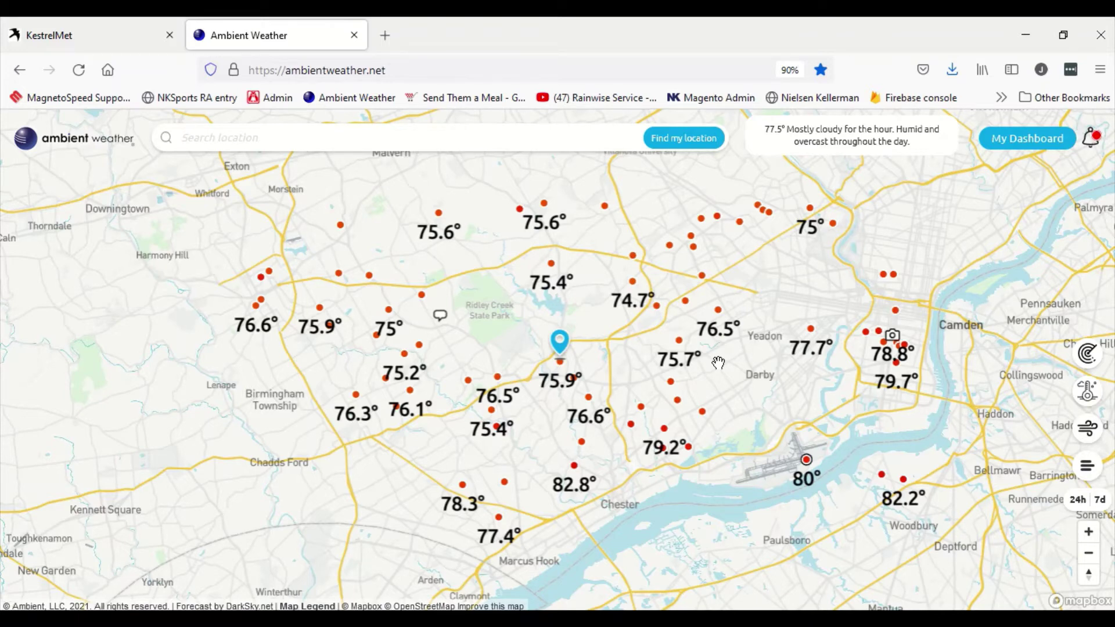
pyautogui.click(1000, 139)
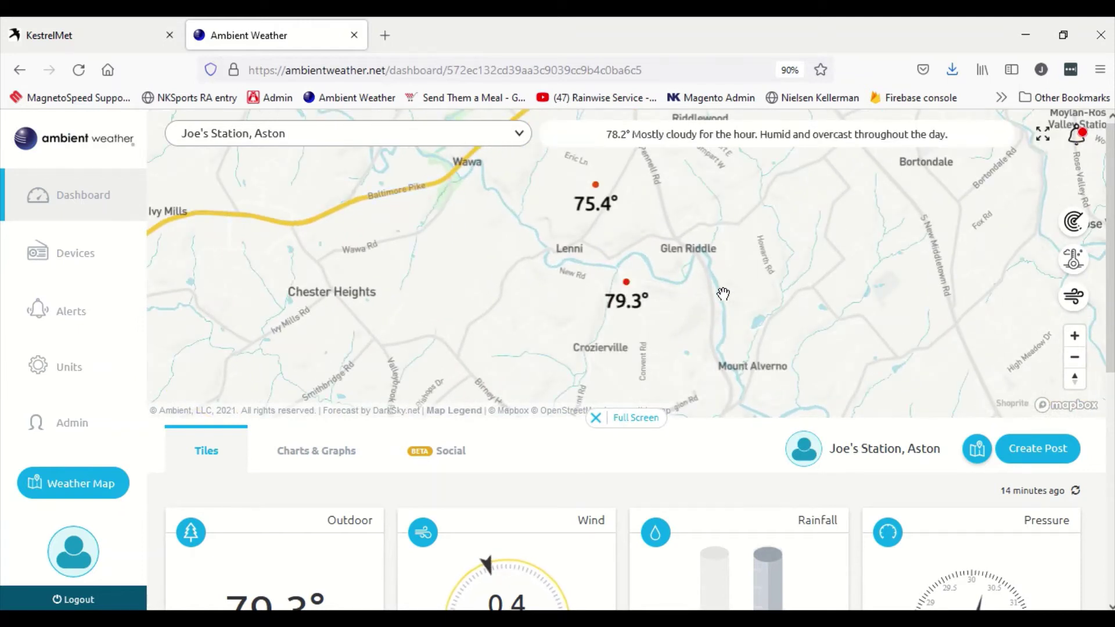
# Step: In Ambient Weather Devices, keep the station's Community sharing checkbox enabled
pyautogui.click(59, 251)
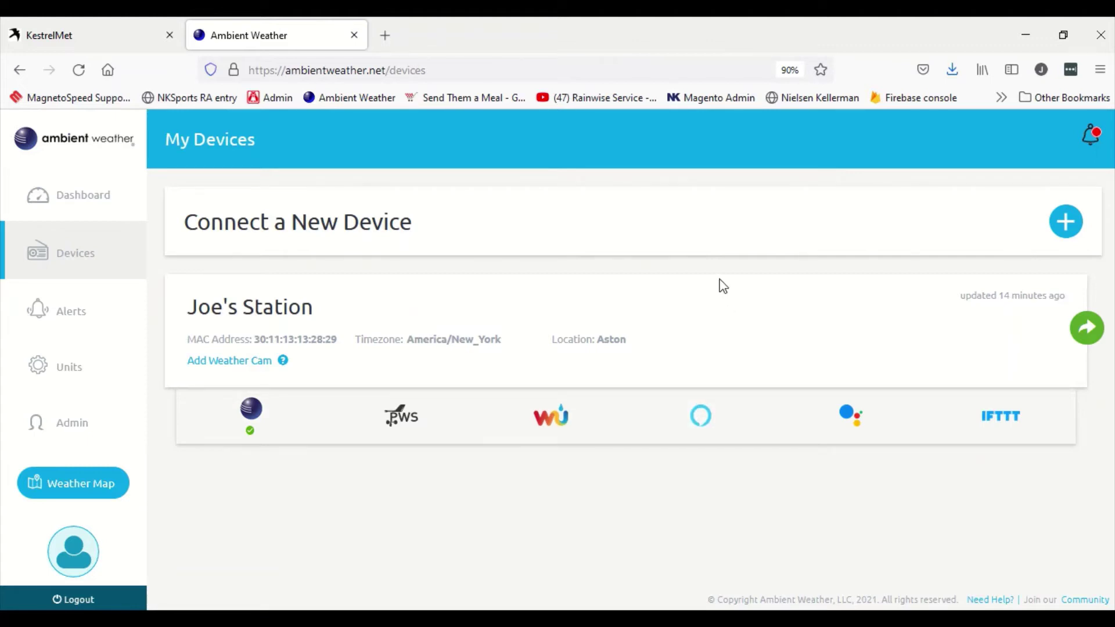
pyautogui.click(251, 415)
pyautogui.scroll(-2, 623, 337)
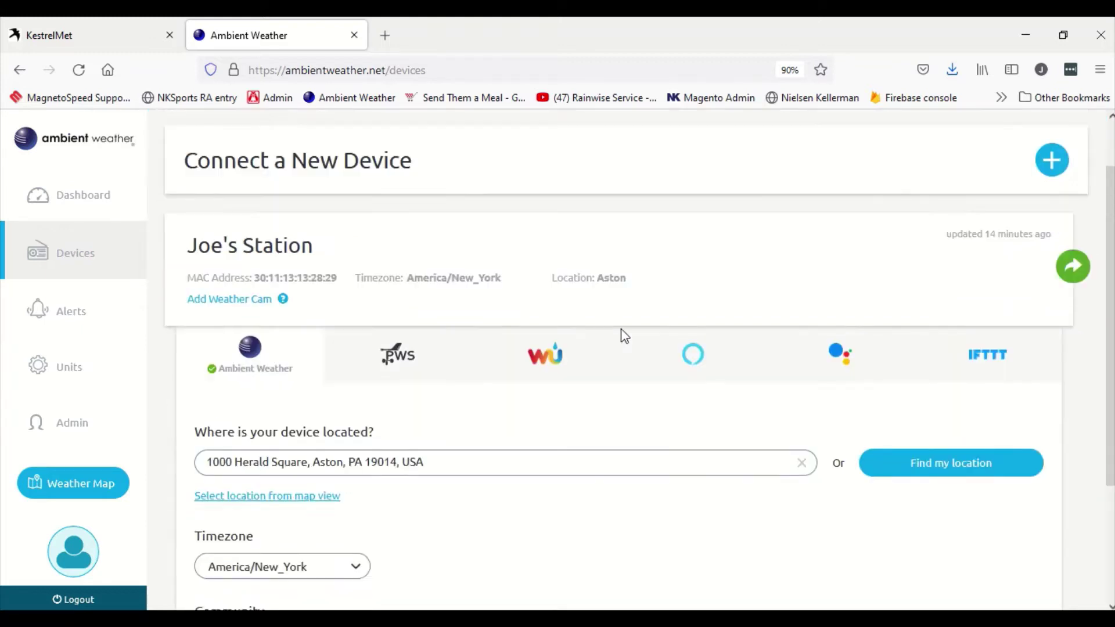
pyautogui.scroll(-2, 623, 337)
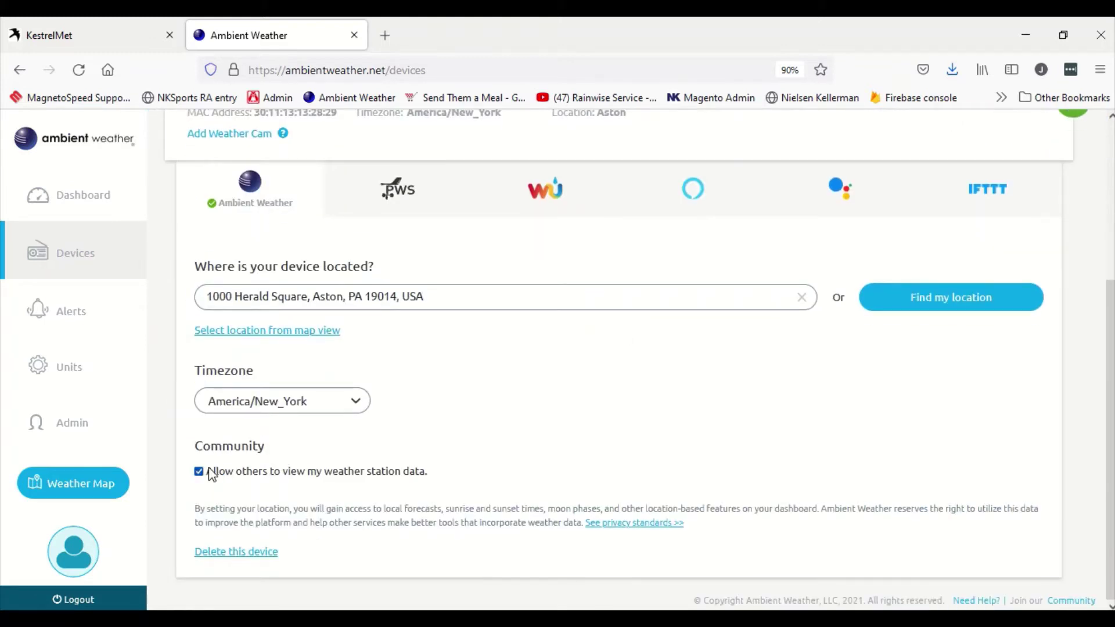
pyautogui.click(199, 472)
pyautogui.click(199, 472)
pyautogui.scroll(4, 623, 405)
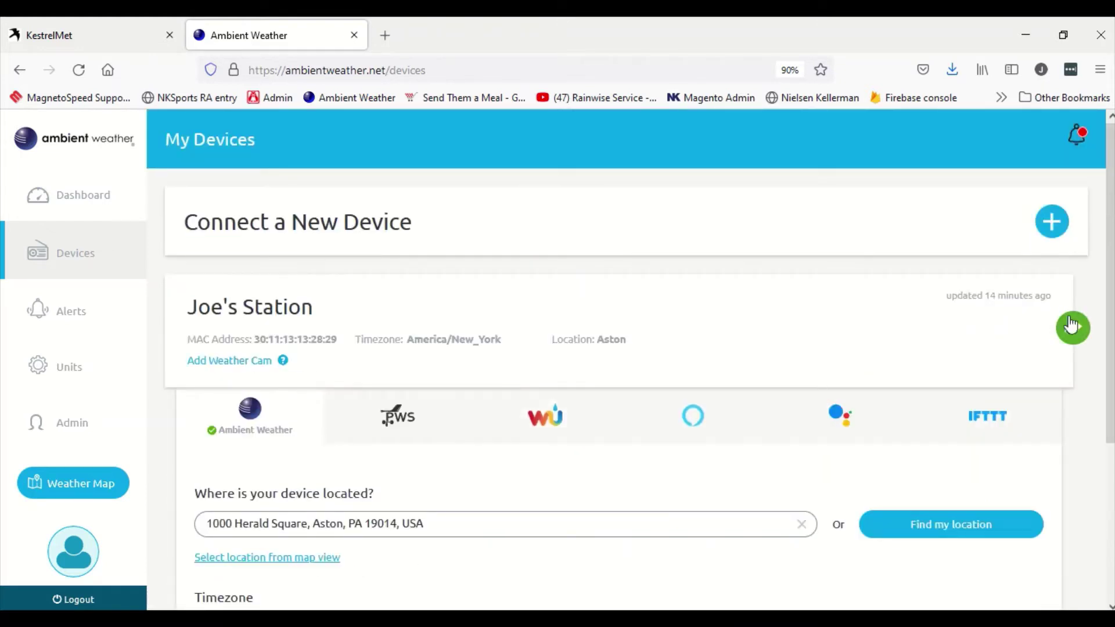
# Step: Copy the station's Public Dashboard Link from the sharing options
pyautogui.click(1071, 327)
pyautogui.scroll(-4, 535, 374)
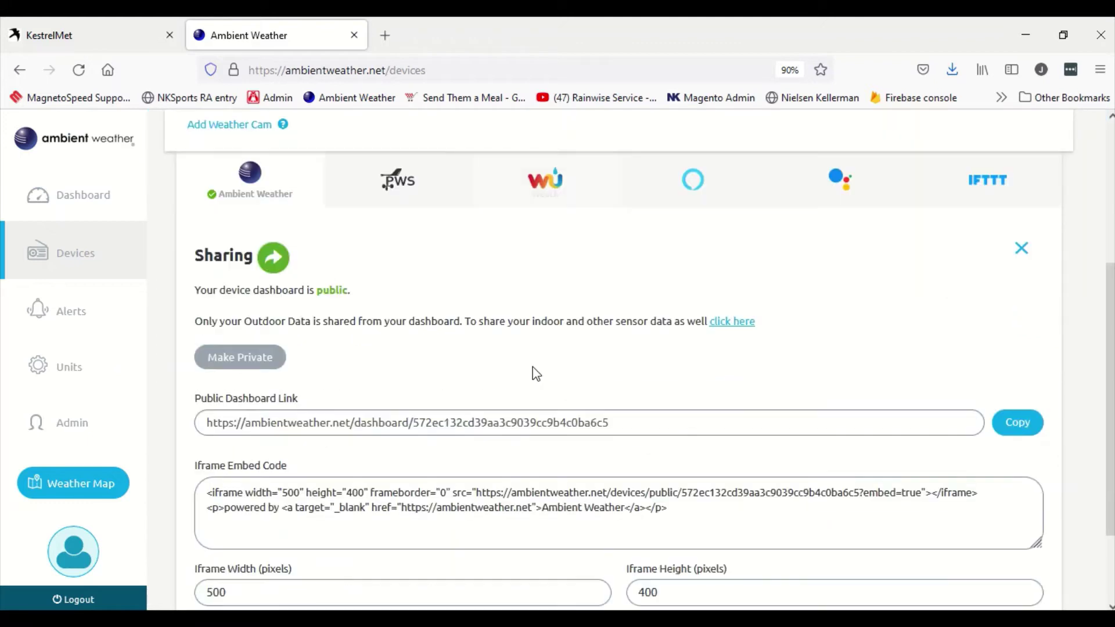
pyautogui.click(211, 424)
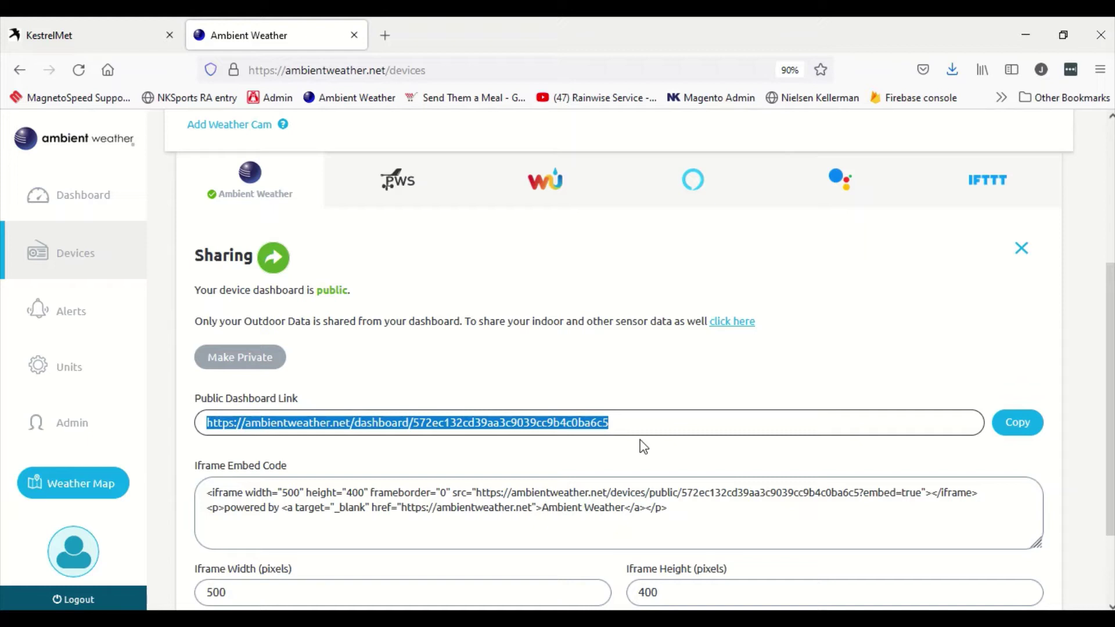
pyautogui.click(998, 421)
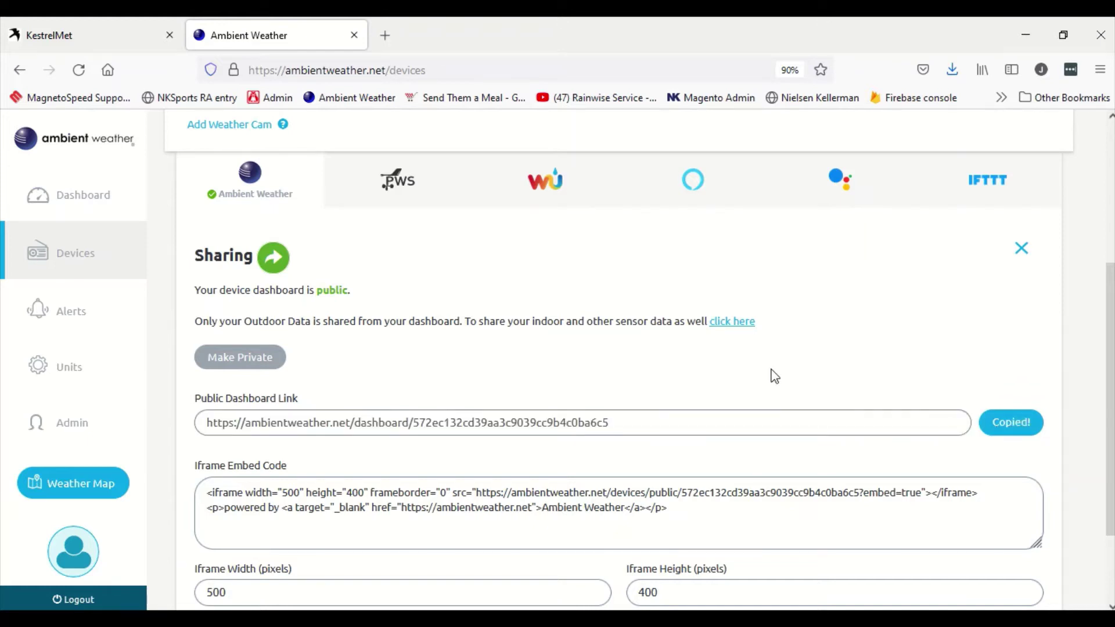
# Step: Paste the copied public dashboard link into a new tab and load it
pyautogui.click(385, 34)
pyautogui.rightClick(441, 70)
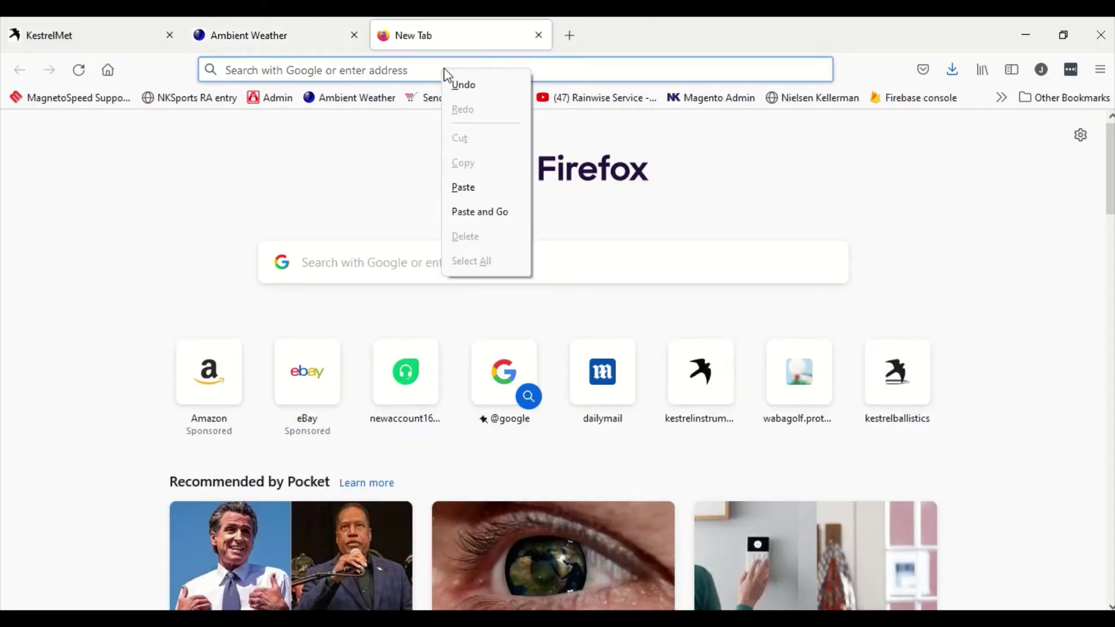
pyautogui.click(483, 214)
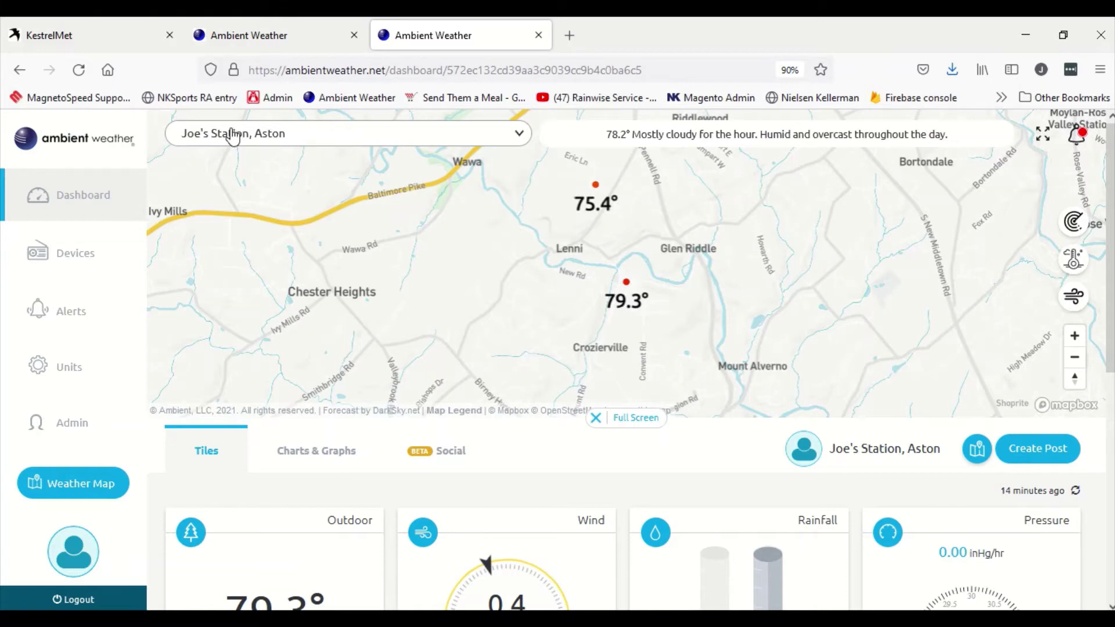
# Step: Switch to the Home7, Media station, star it, then unstar it from Favorites
pyautogui.click(192, 140)
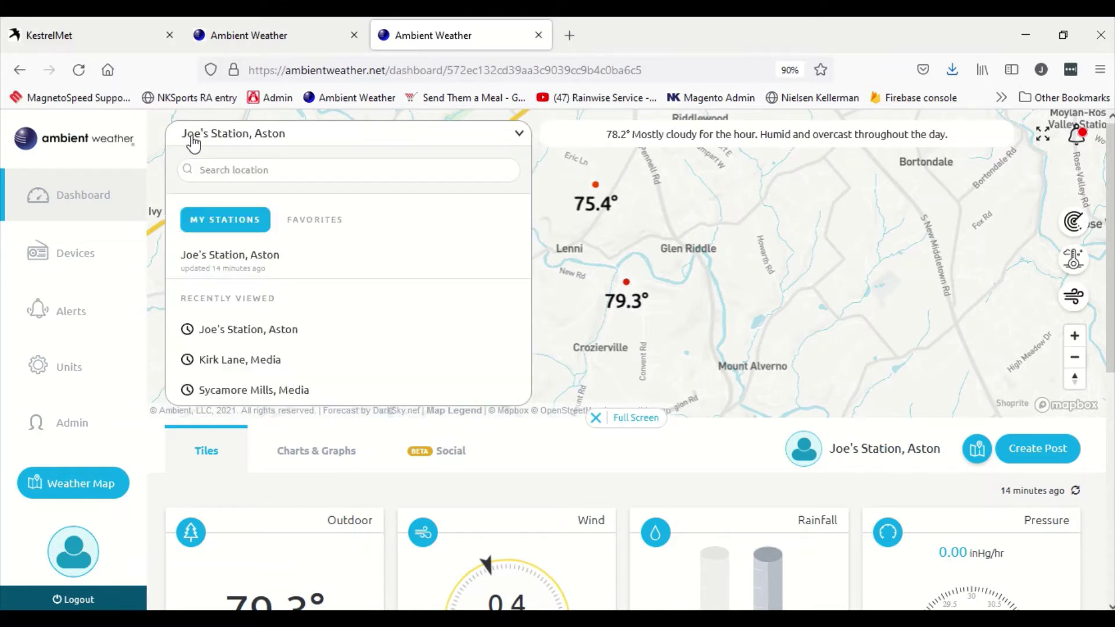
pyautogui.click(323, 230)
pyautogui.click(235, 227)
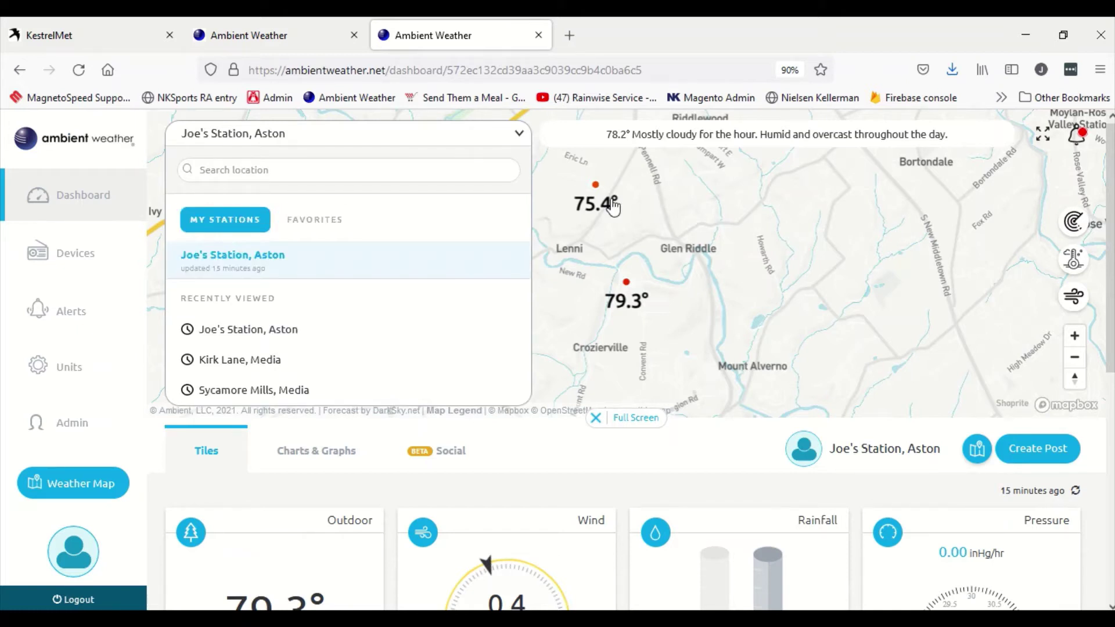
pyautogui.click(596, 187)
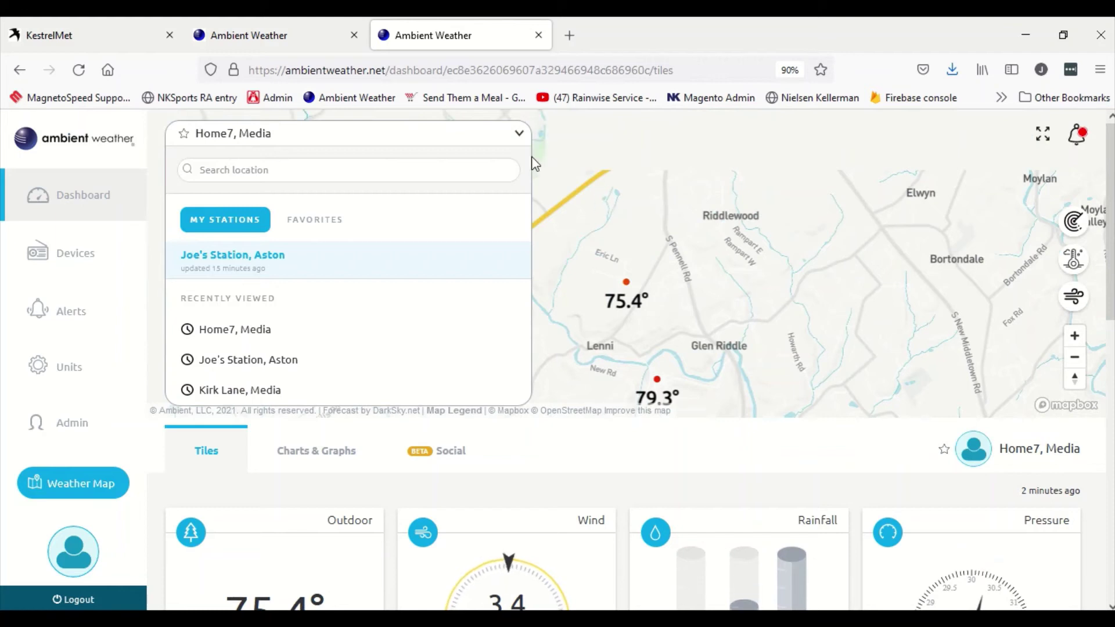
pyautogui.click(185, 136)
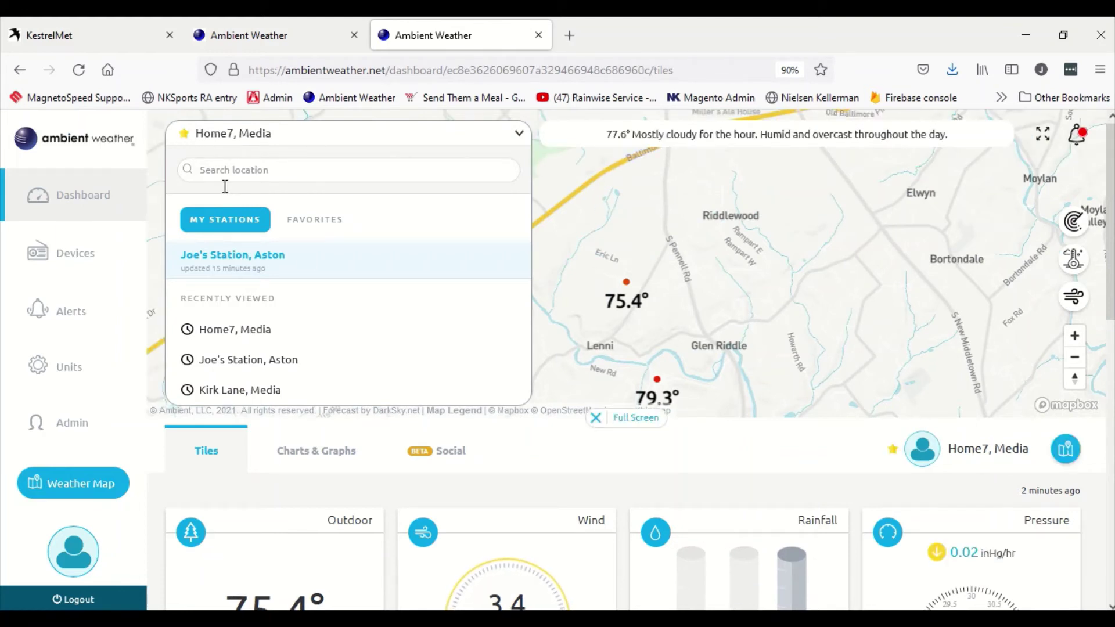
pyautogui.click(346, 229)
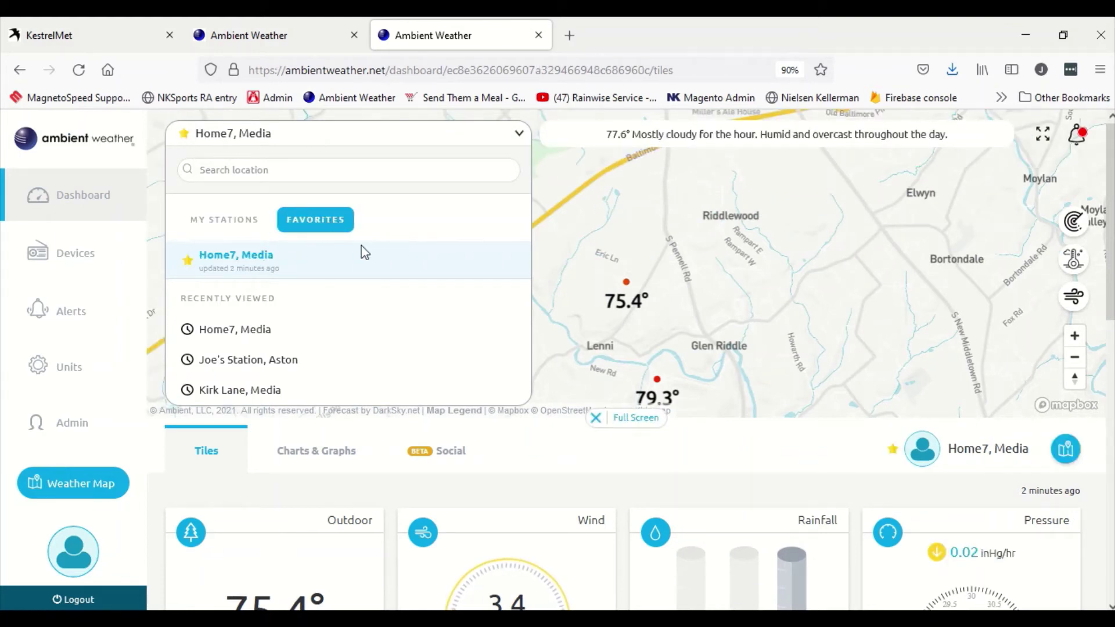
pyautogui.click(181, 135)
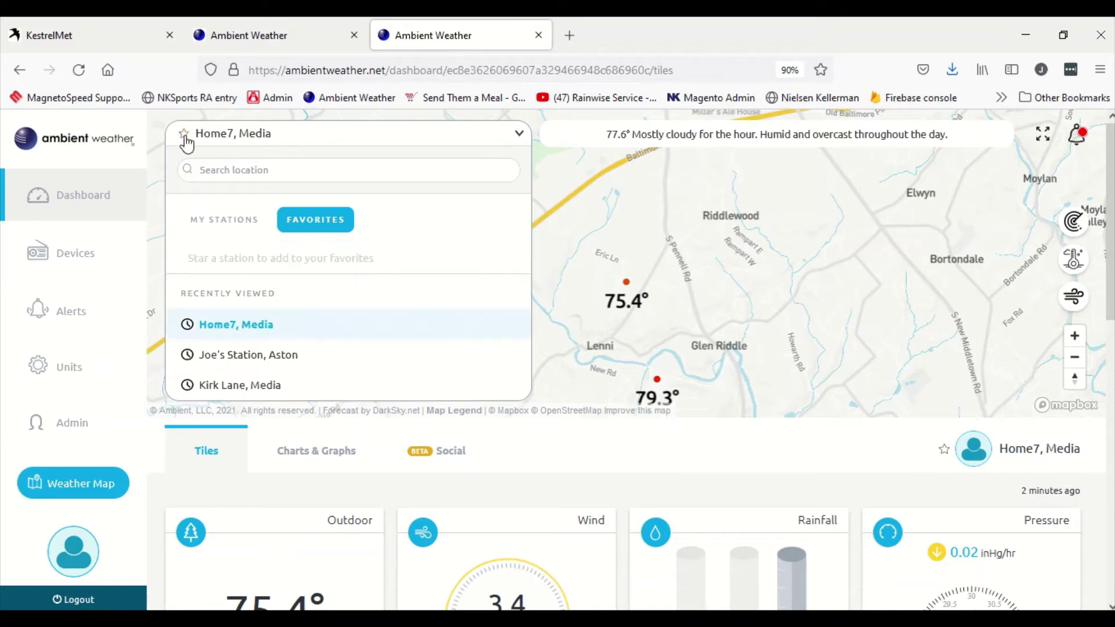
pyautogui.click(519, 134)
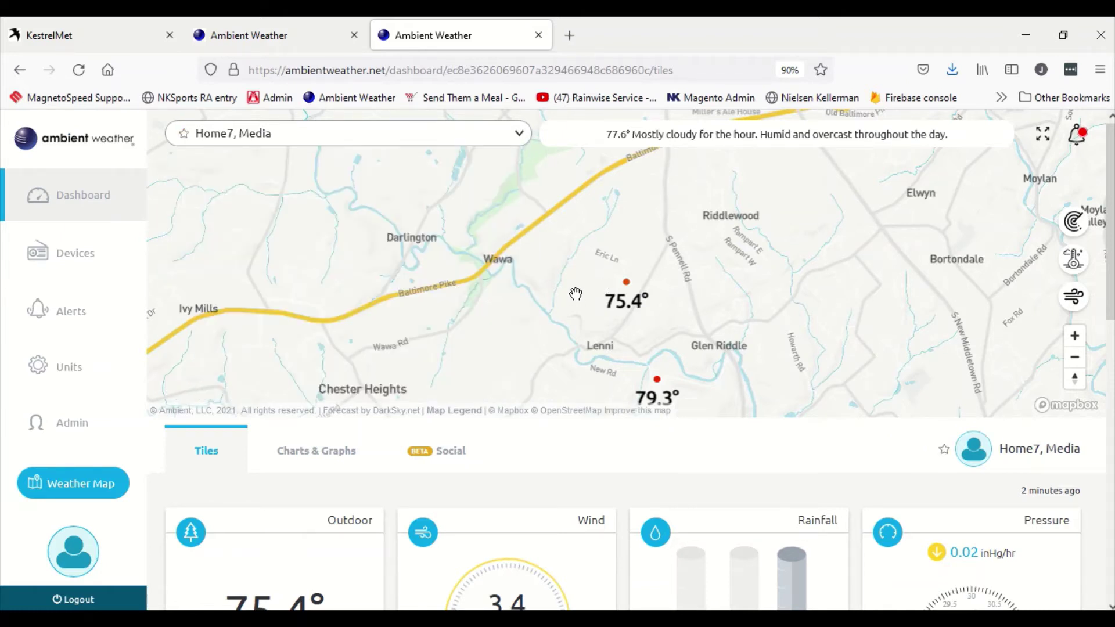
# Step: Show the station's Weather Underground connection settings on Ambient Weather's Devices page
pyautogui.click(95, 254)
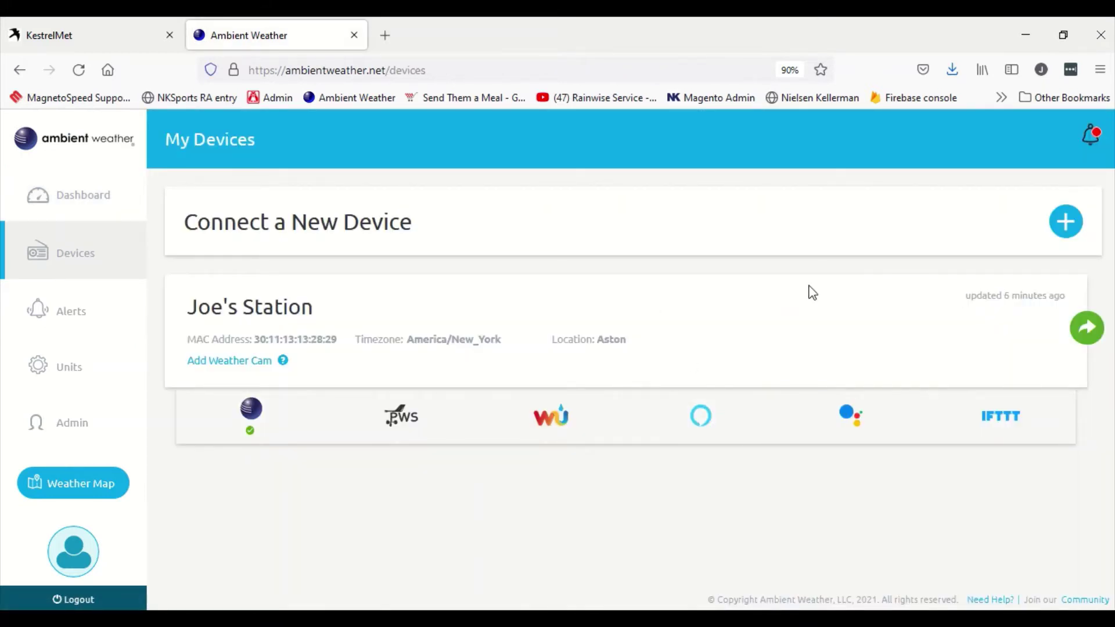
pyautogui.click(580, 407)
pyautogui.scroll(-1, 600, 401)
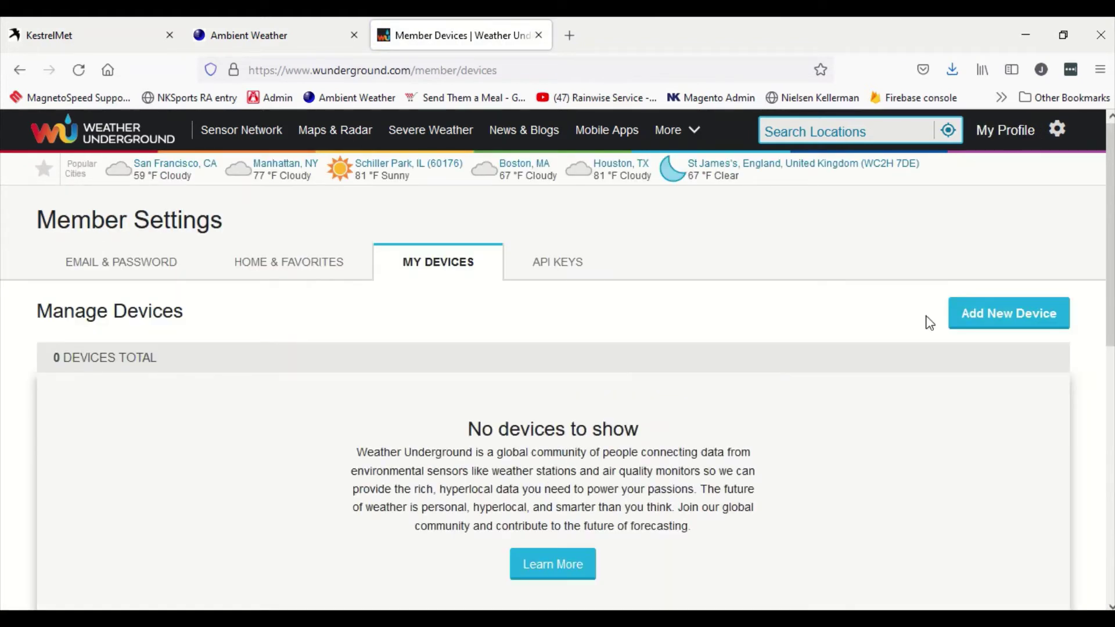
# Step: Start a new Weather Underground device with Rainwise MK4 Cellular hardware
pyautogui.click(1017, 324)
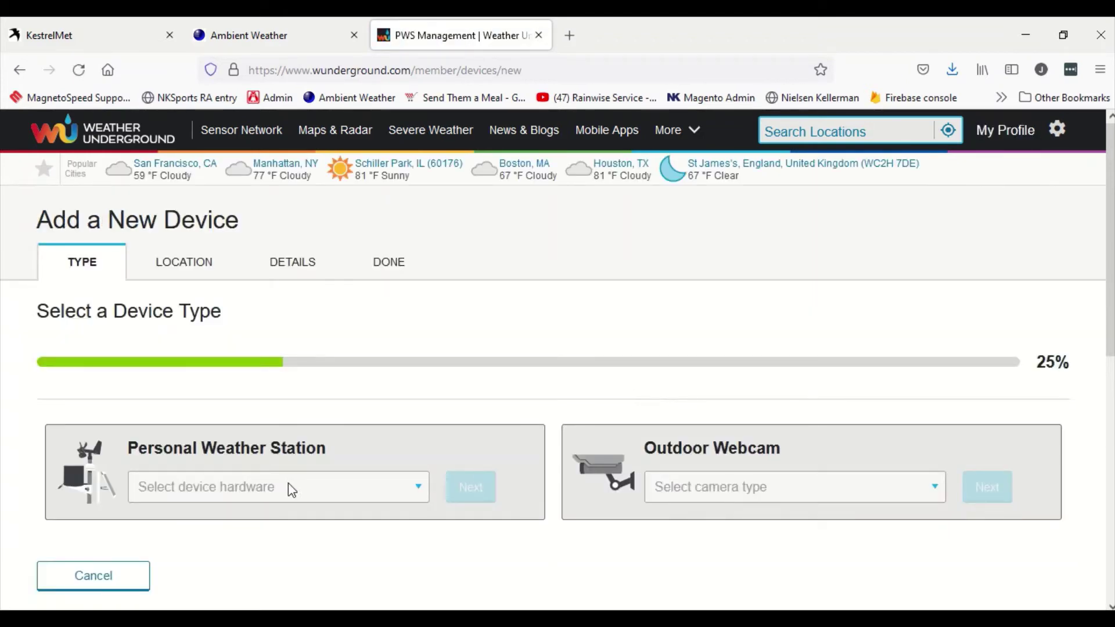
pyautogui.click(288, 487)
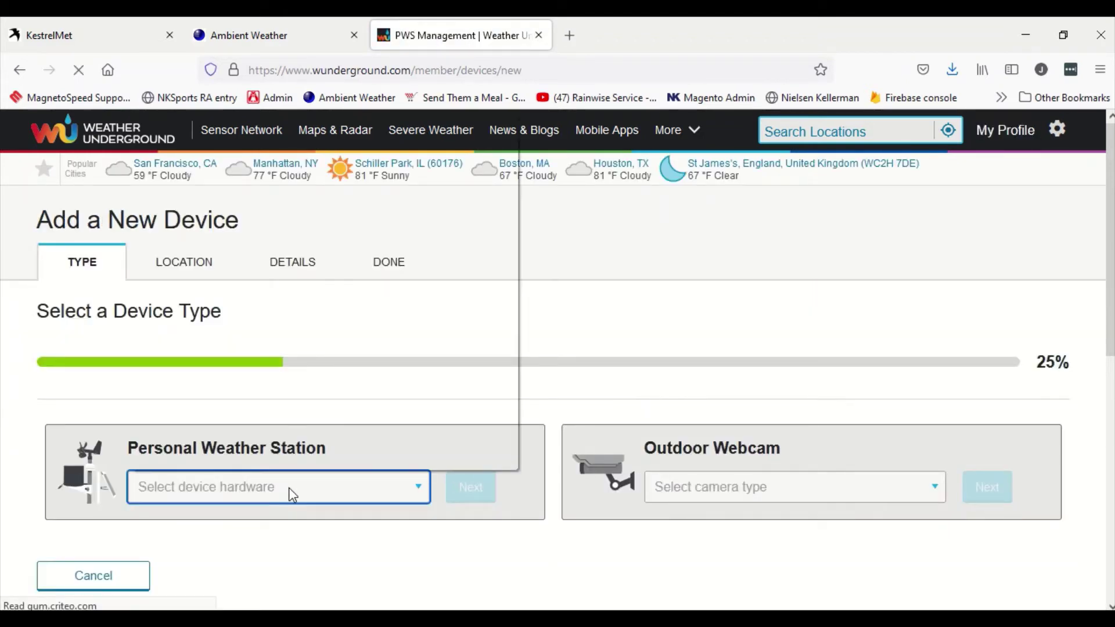
pyautogui.scroll(-15, 346, 317)
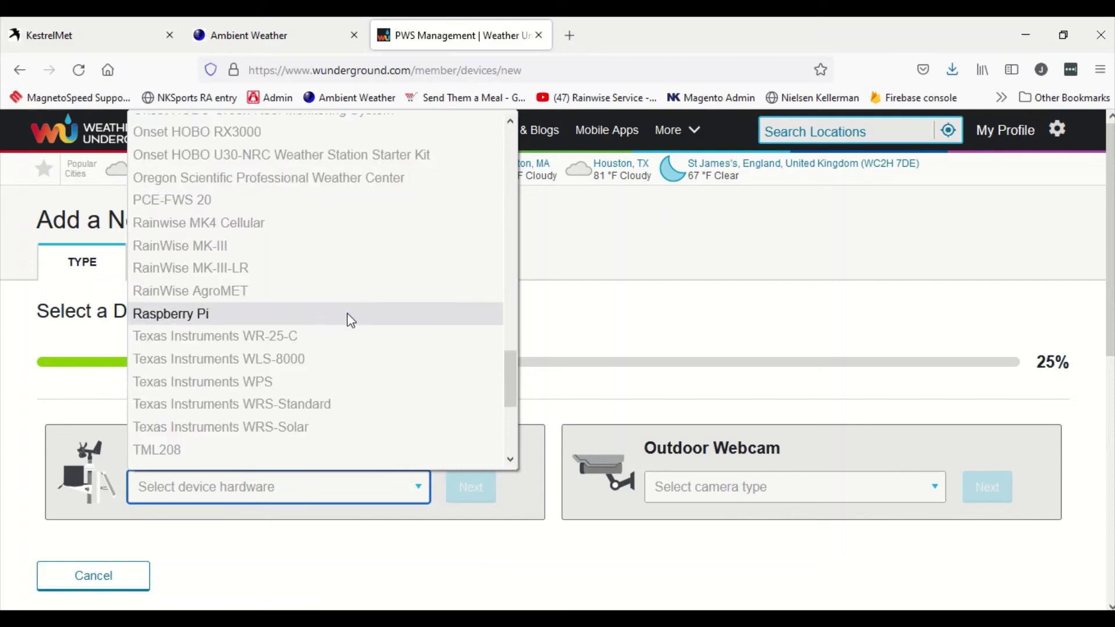
pyautogui.scroll(10, 351, 318)
pyautogui.scroll(-6, 351, 315)
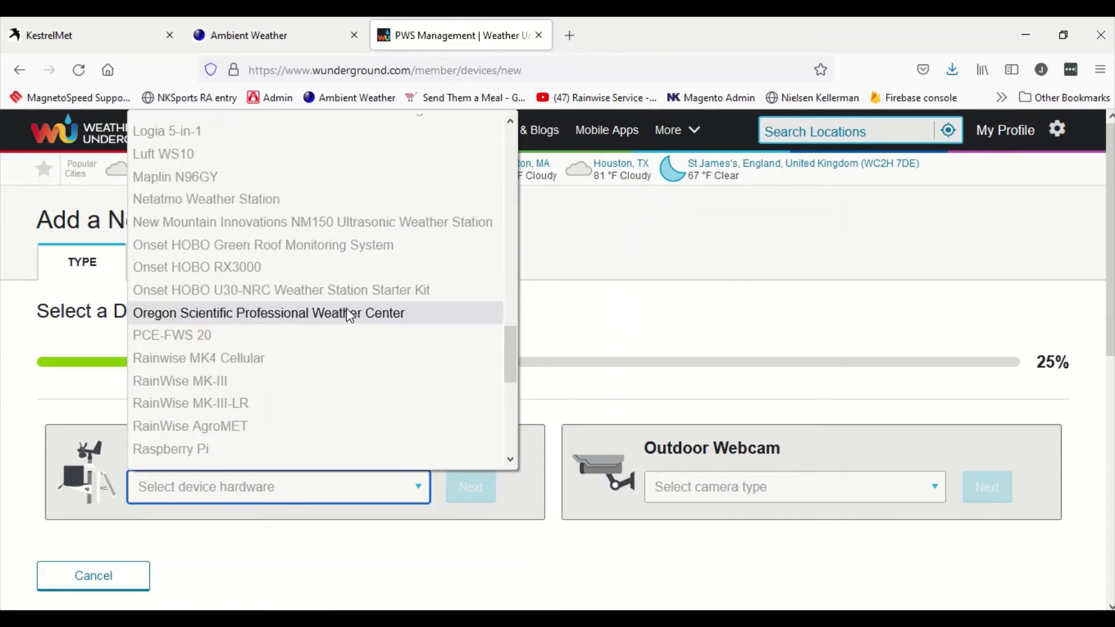
pyautogui.click(257, 359)
pyautogui.scroll(-2, 441, 384)
pyautogui.click(473, 400)
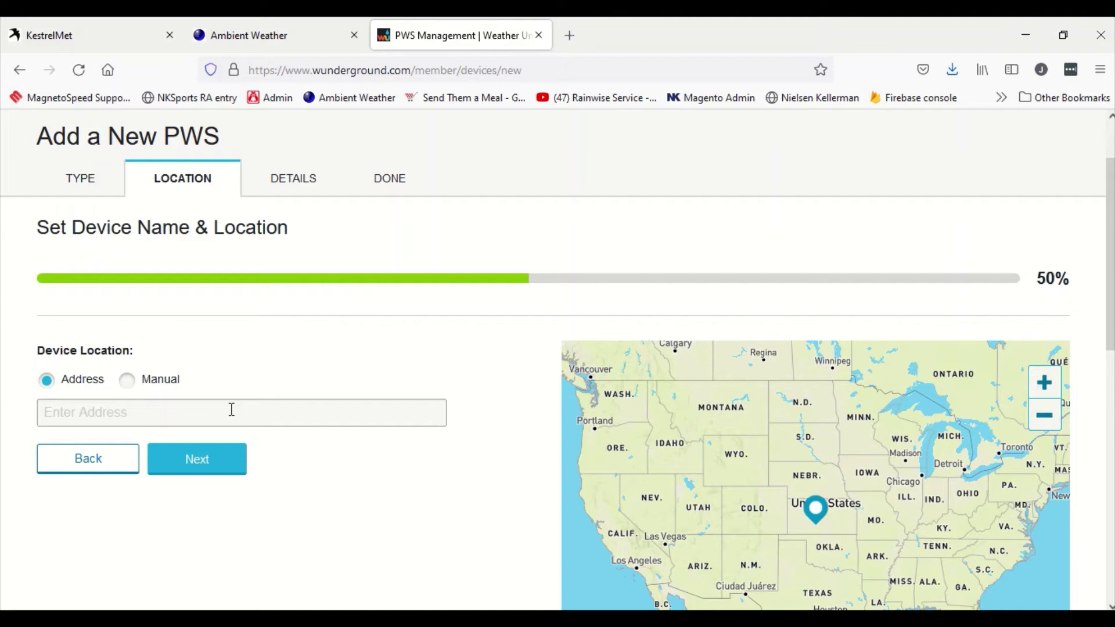
# Step: Enter the station address and choose the Aston Township suggestion
pyautogui.click(232, 410)
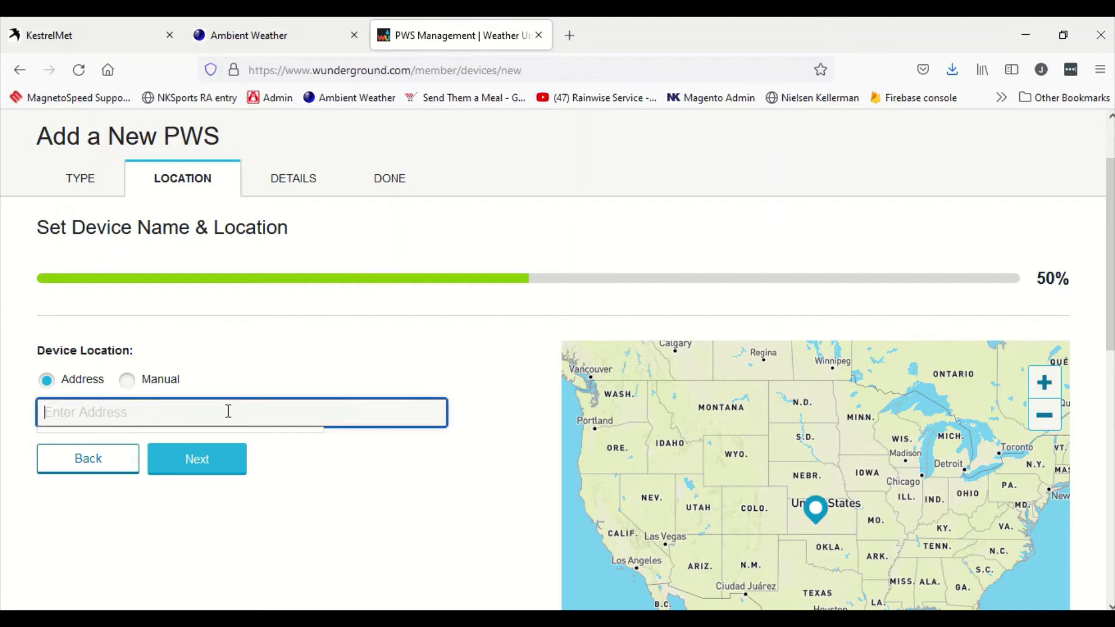
pyautogui.write('2')
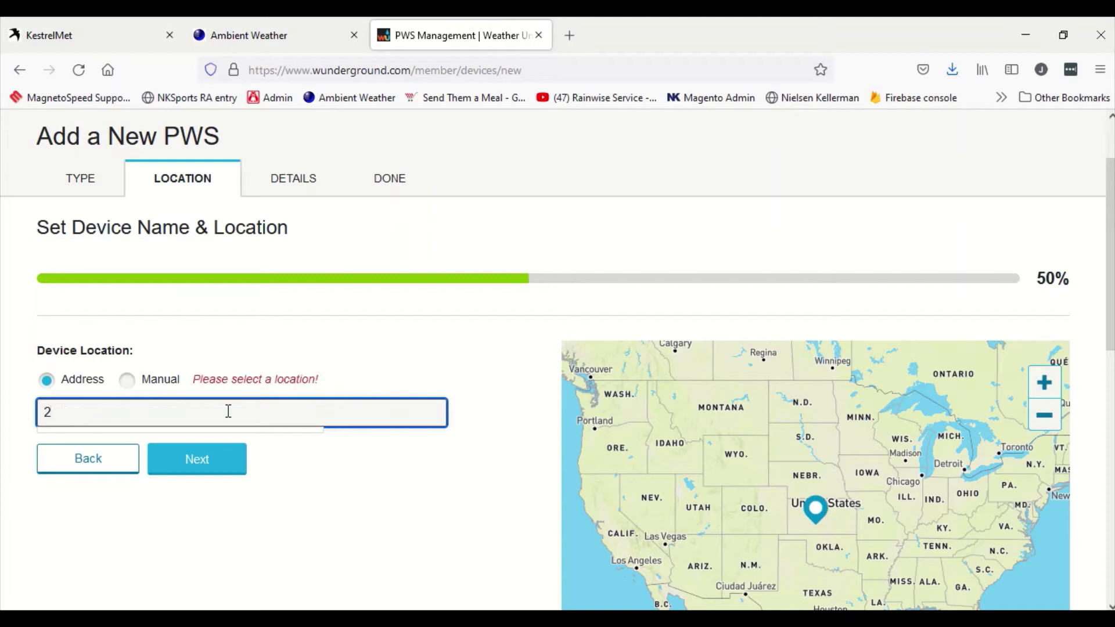
pyautogui.press('BackSpace')
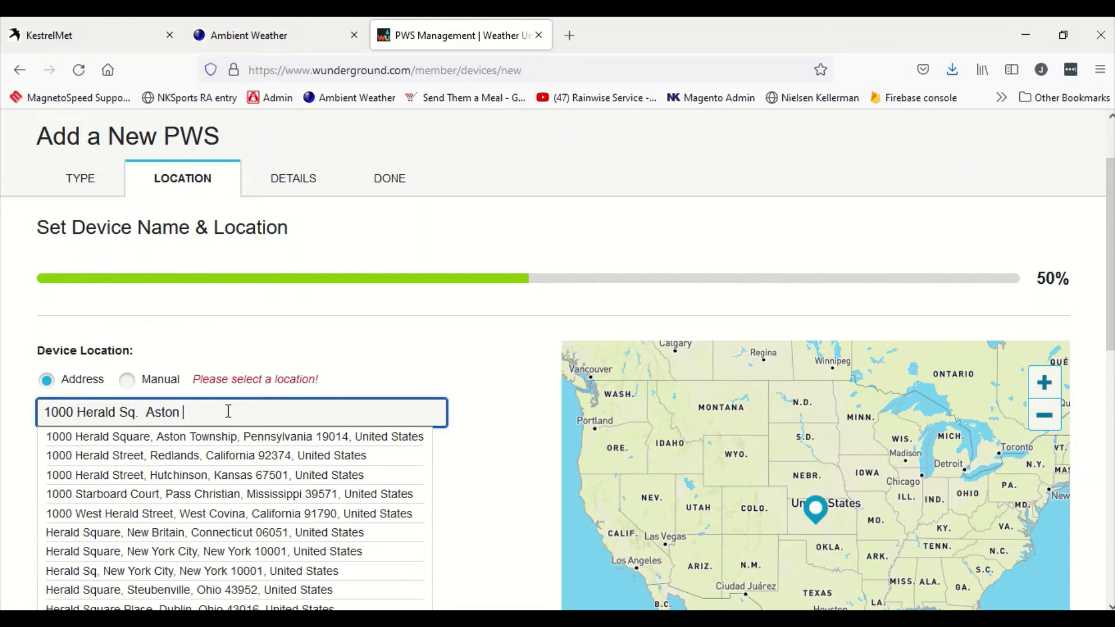
pyautogui.click(237, 439)
pyautogui.scroll(-2, 340, 504)
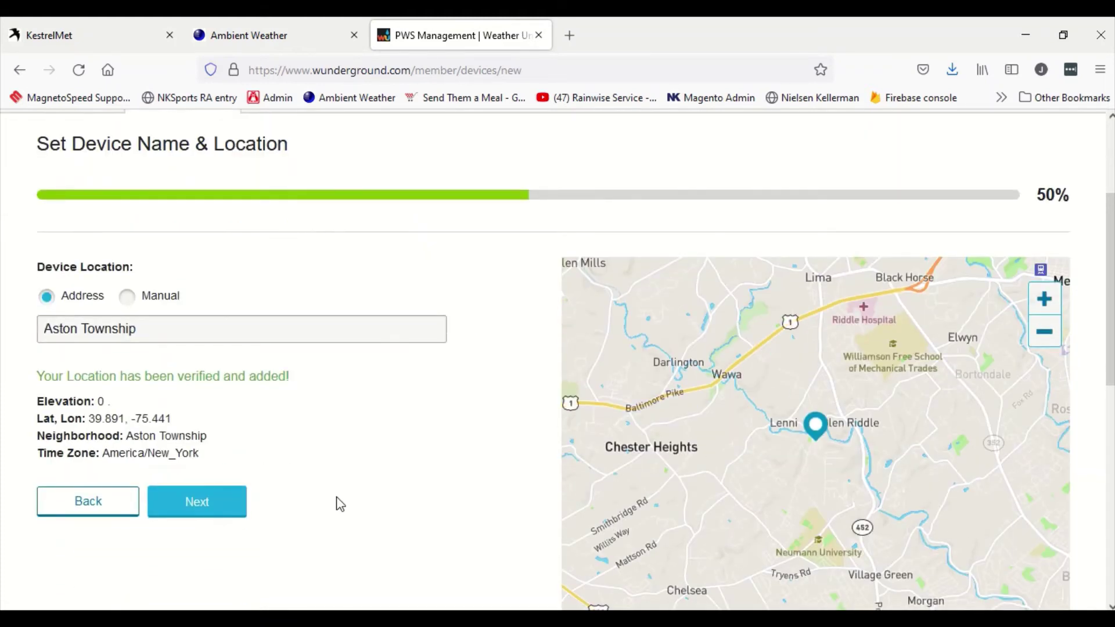
# Step: Enter the device name, elevation 80 and height above ground 8 ft
pyautogui.click(217, 509)
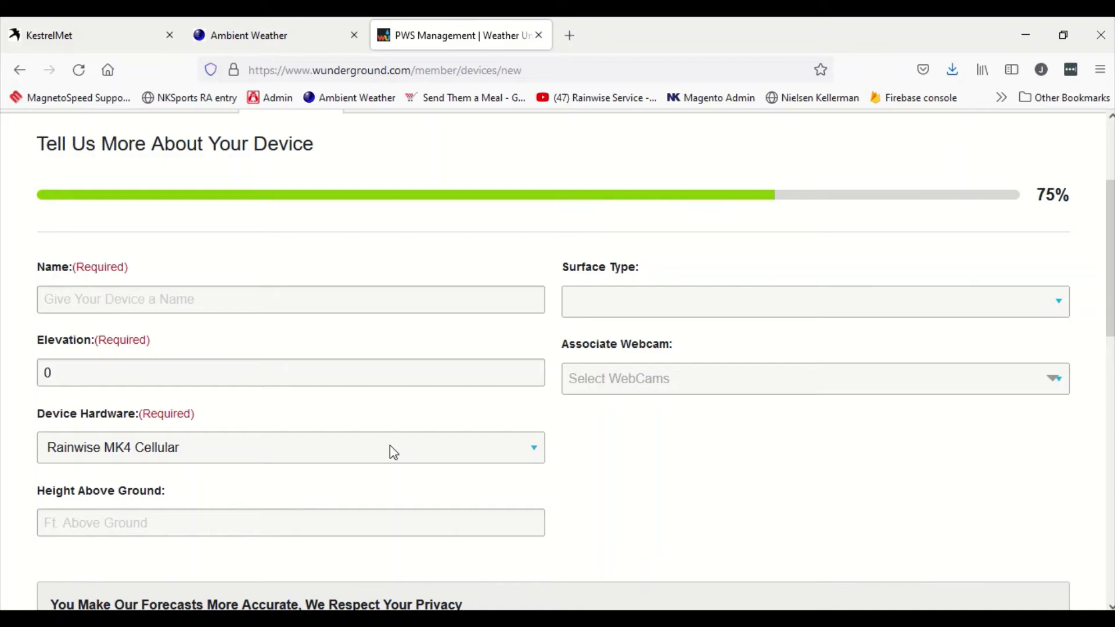
pyautogui.click(280, 305)
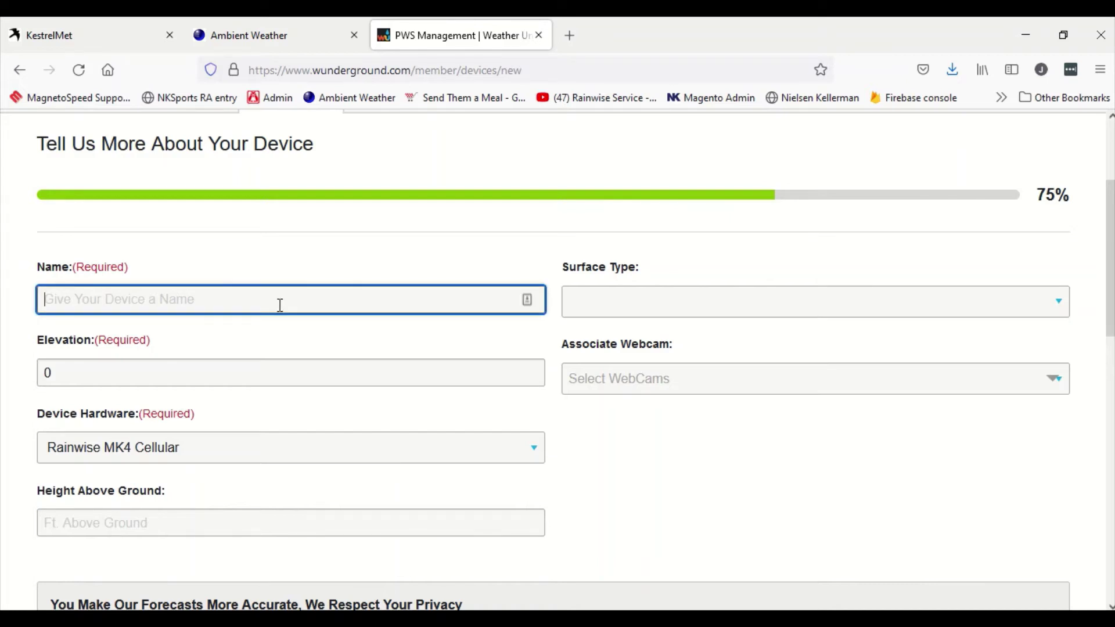
pyautogui.write("Joe's Device")
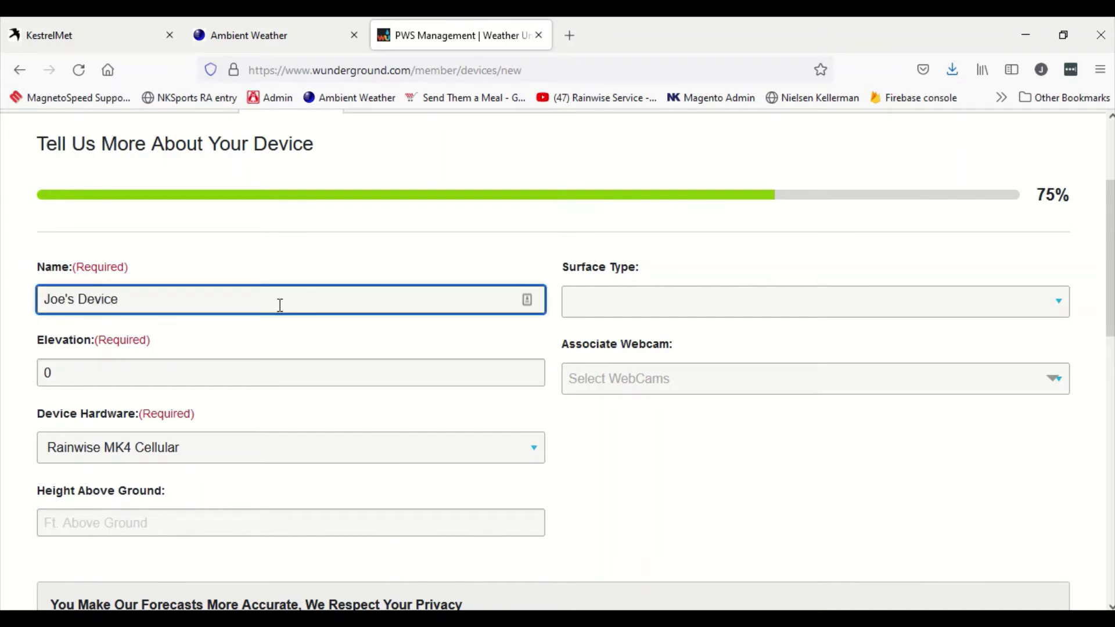
pyautogui.click(222, 366)
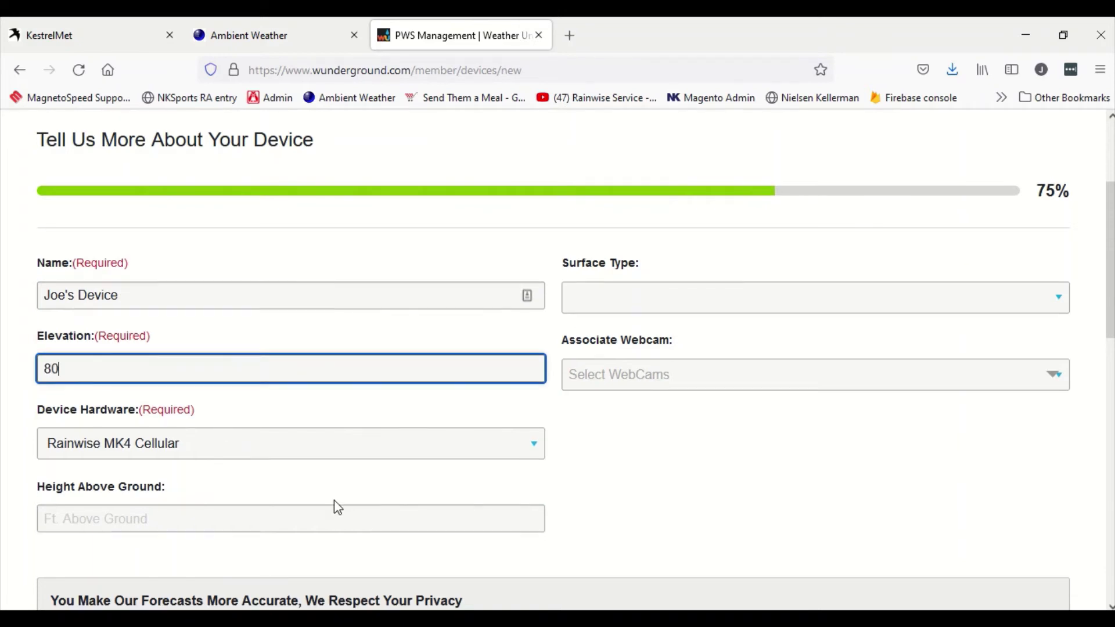
pyautogui.scroll(-3, 335, 500)
pyautogui.click(266, 357)
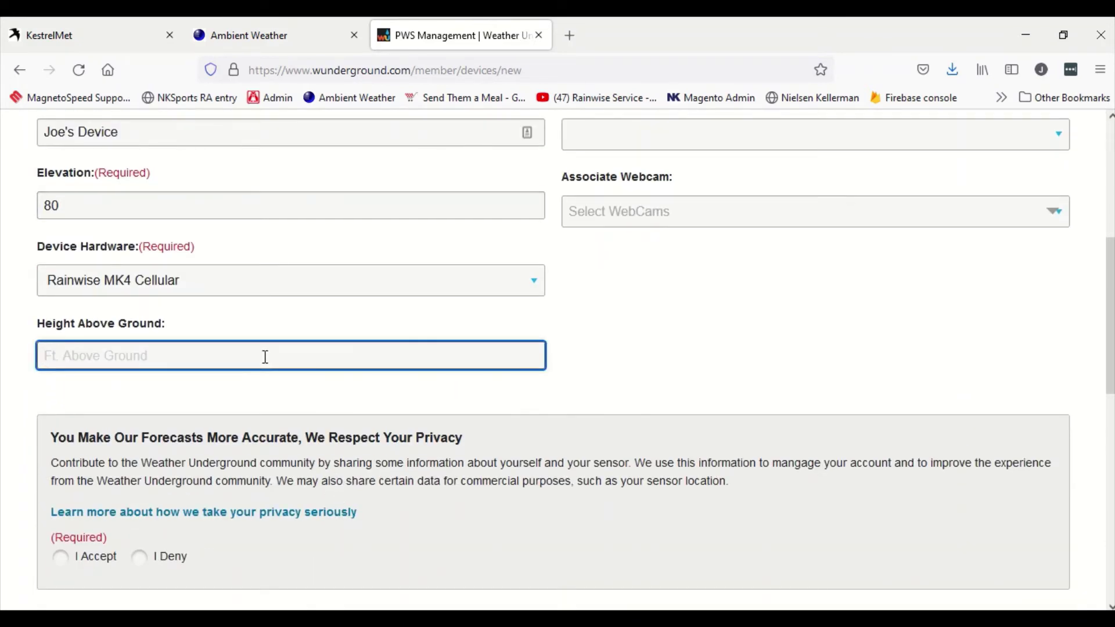
pyautogui.write('8')
# Step: Leave the surface type unchanged, accept the privacy terms and submit the registration
pyautogui.scroll(3, 716, 383)
pyautogui.click(696, 304)
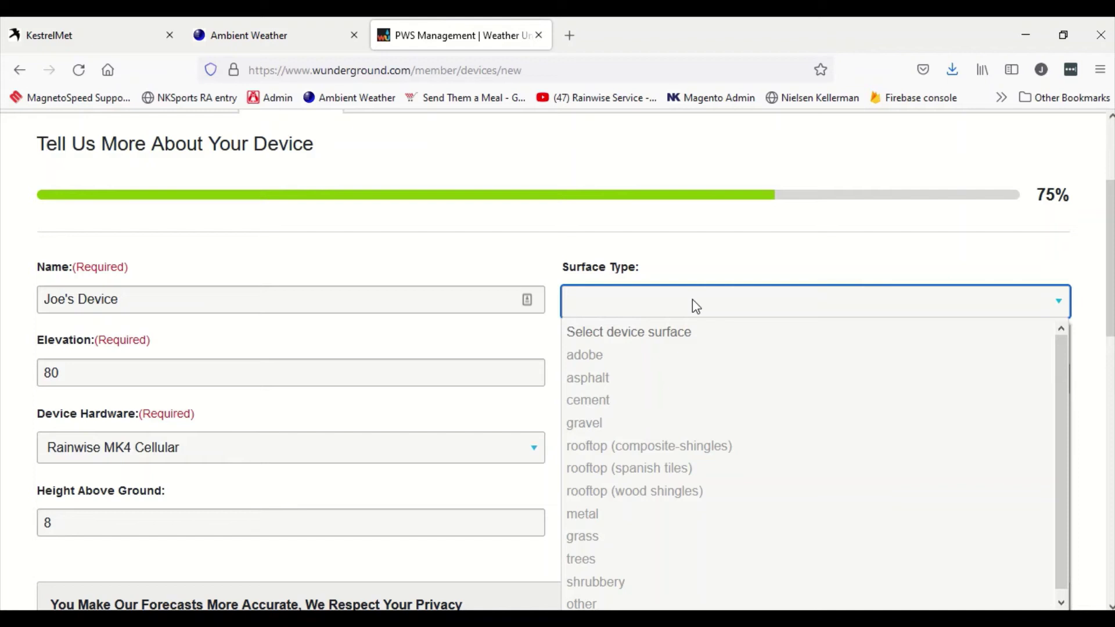
pyautogui.click(709, 256)
pyautogui.scroll(-1, 726, 409)
pyautogui.scroll(-5, 726, 413)
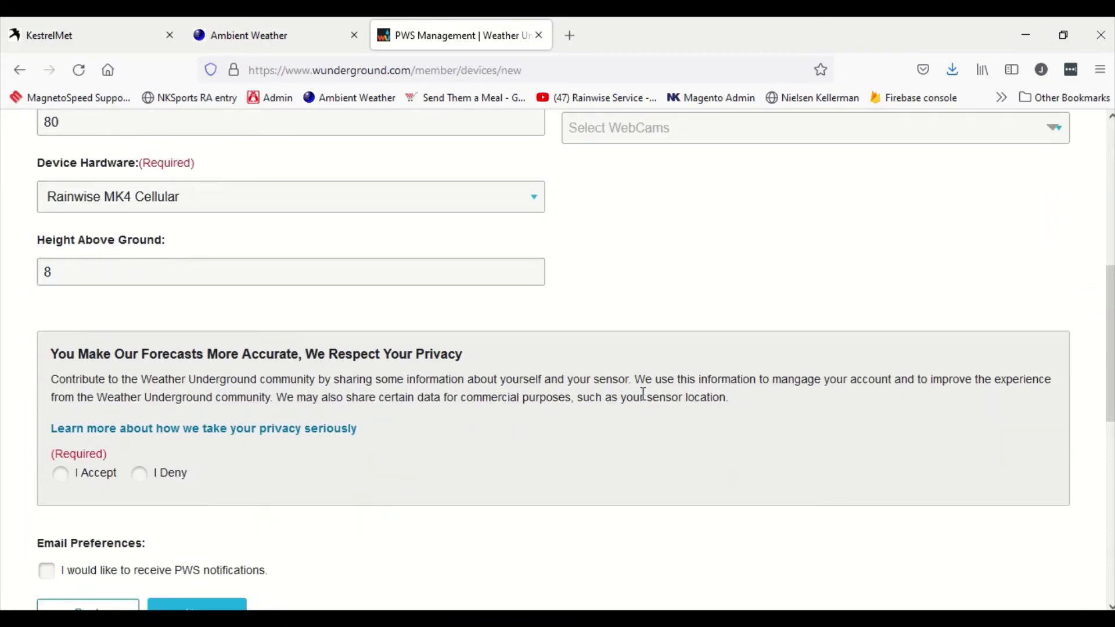
pyautogui.click(60, 390)
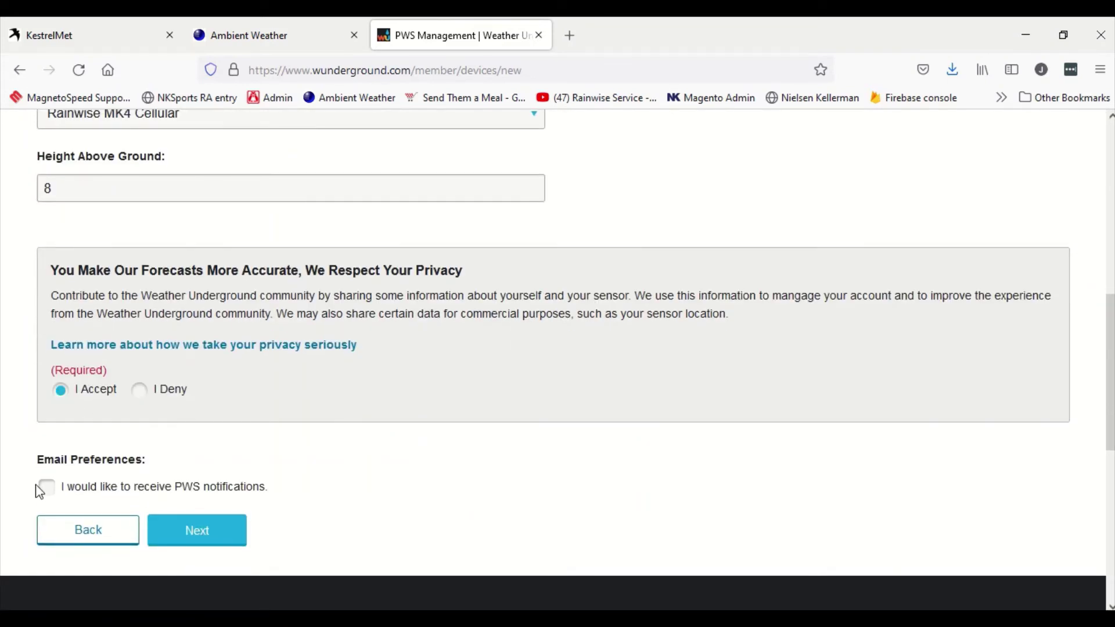
pyautogui.click(196, 539)
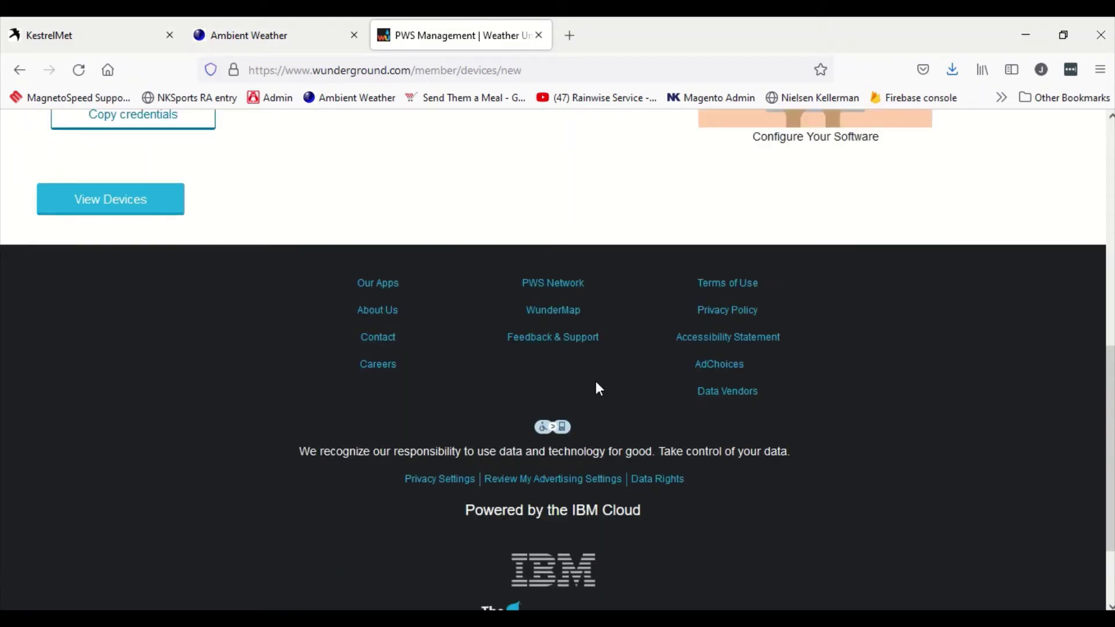
pyautogui.scroll(5, 599, 388)
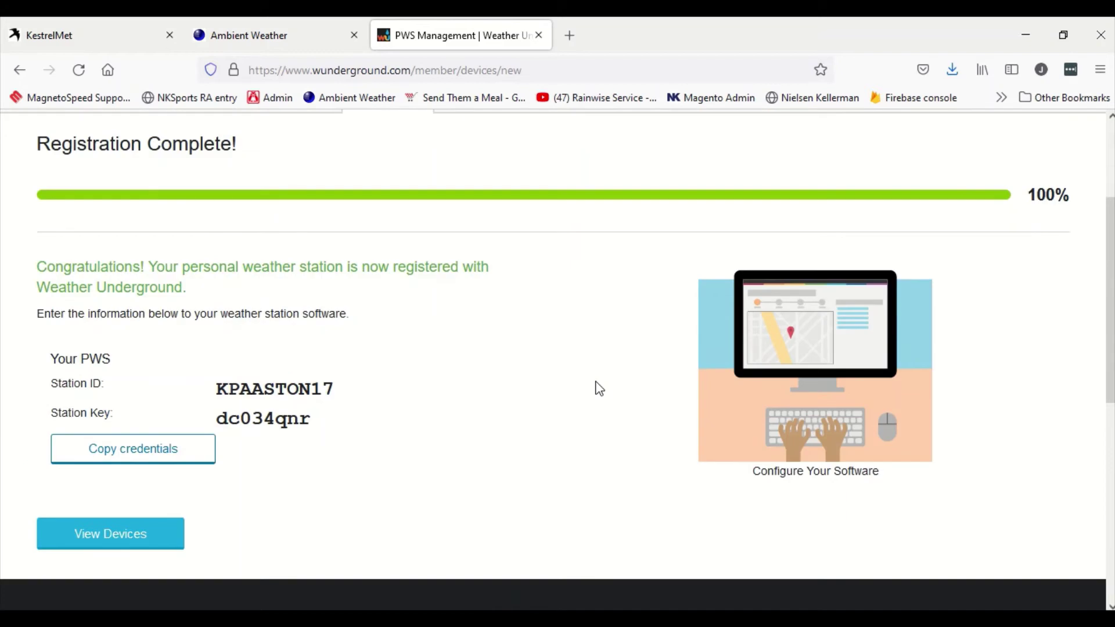
# Step: Copy the new station ID into Ambient Weather's Weather Underground station ID field
pyautogui.doubleClick(243, 383)
pyautogui.hotkey('ctrl', 'c')
pyautogui.click(313, 23)
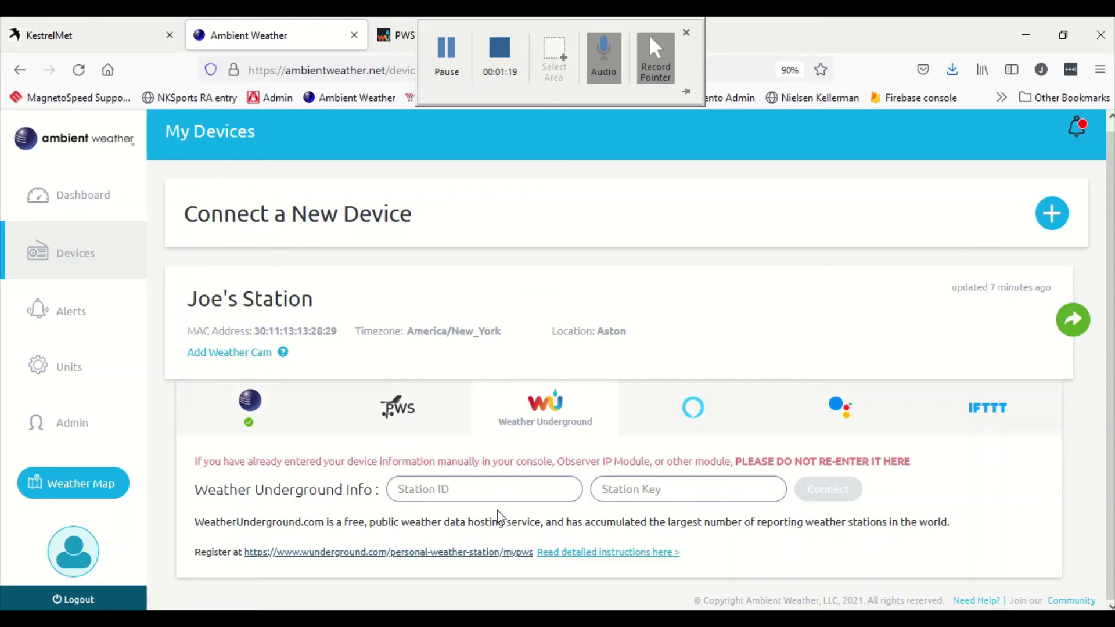
pyautogui.click(490, 488)
pyautogui.hotkey('ctrl', 'v')
# Step: Paste the station key into Ambient Weather, attempt Connect, then view WU's device list
pyautogui.click(493, 29)
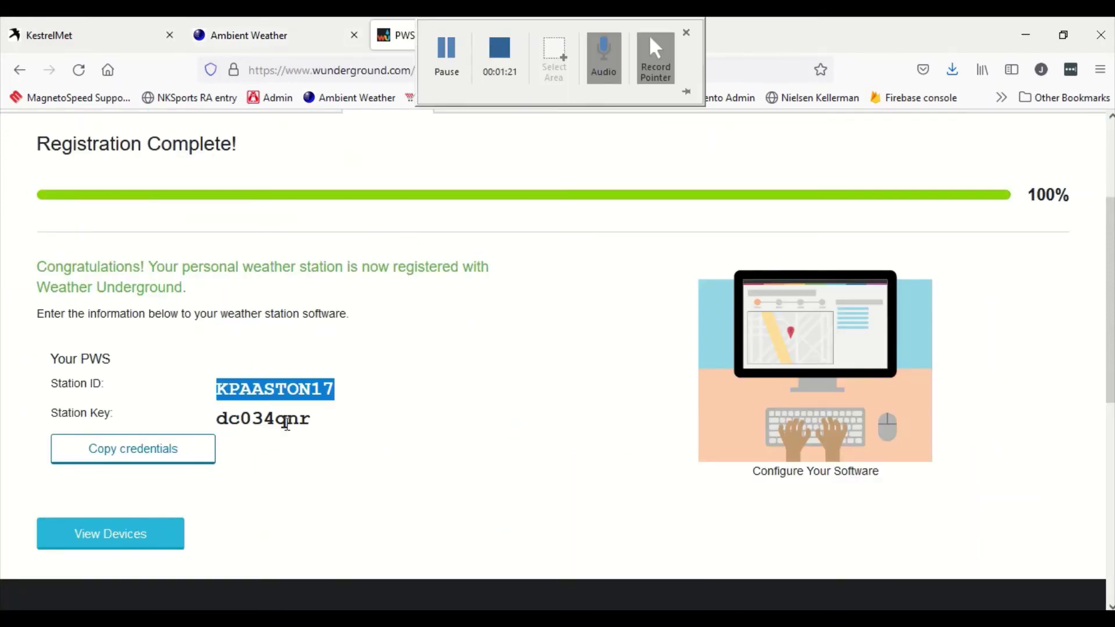
pyautogui.moveTo(312, 419); pyautogui.dragTo(212, 427)
pyautogui.hotkey('ctrl', 'c')
pyautogui.click(273, 35)
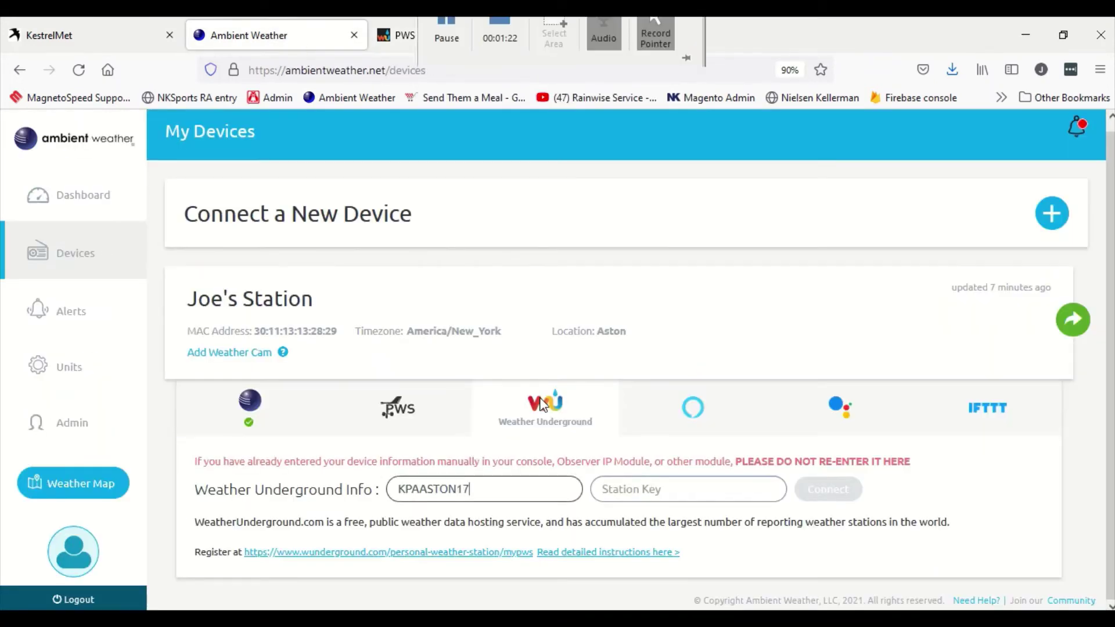
pyautogui.click(766, 492)
pyautogui.hotkey('ctrl', 'v')
pyautogui.click(849, 504)
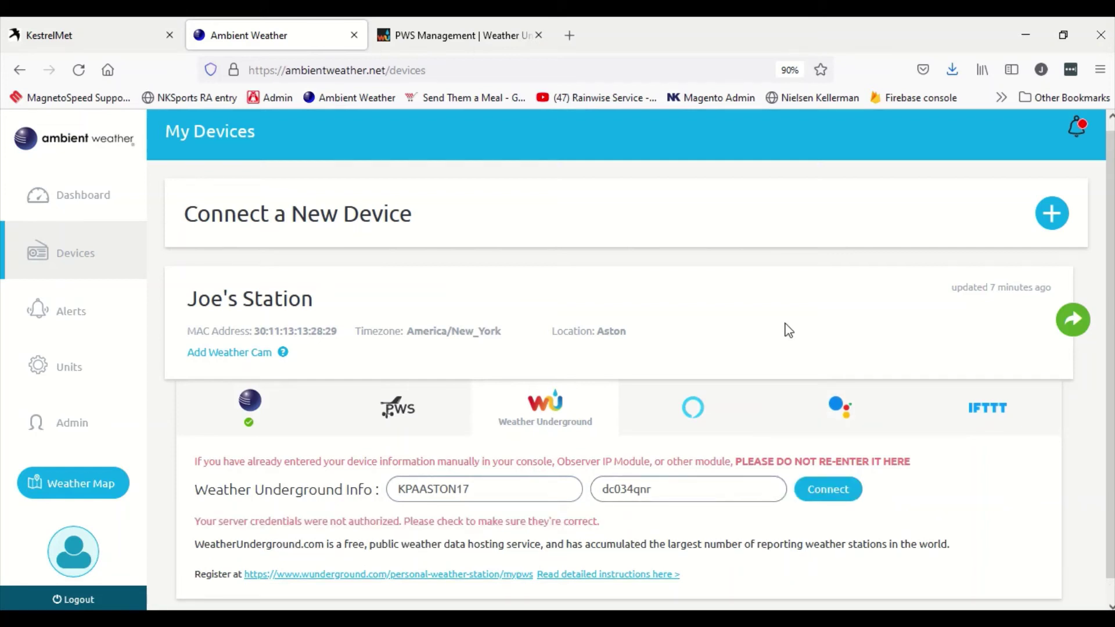
pyautogui.hotkey('ctrl', 'Tab')
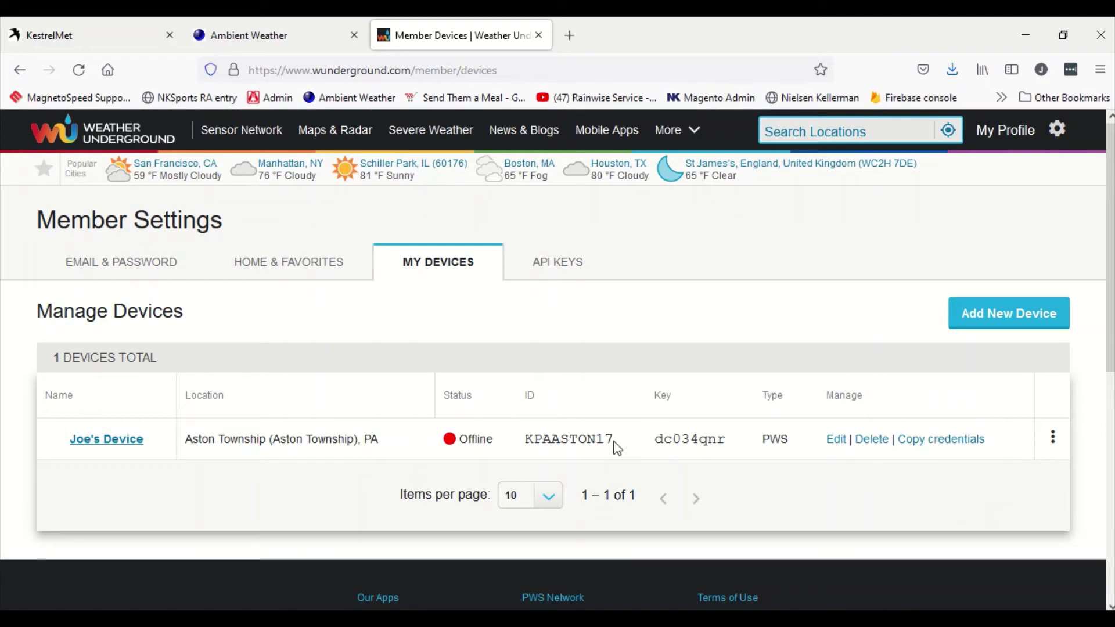
# Step: Paste the station ID from the WU device list into Ambient Weather's ID field
pyautogui.moveTo(617, 448); pyautogui.dragTo(518, 450)
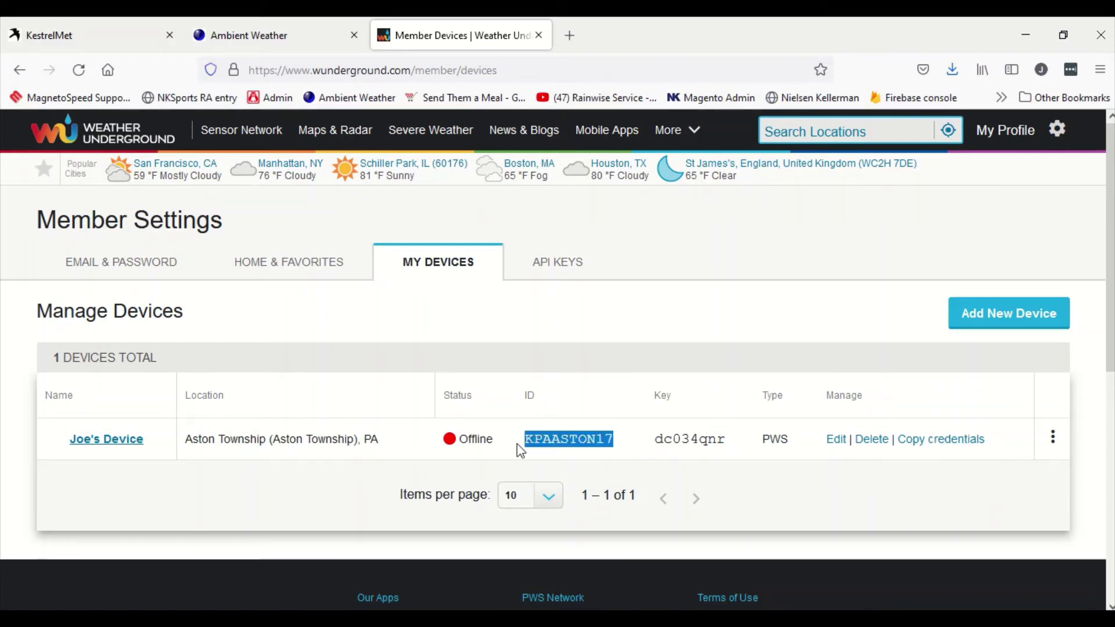
pyautogui.click(275, 23)
pyautogui.click(460, 498)
pyautogui.hotkey('ctrl', 'v')
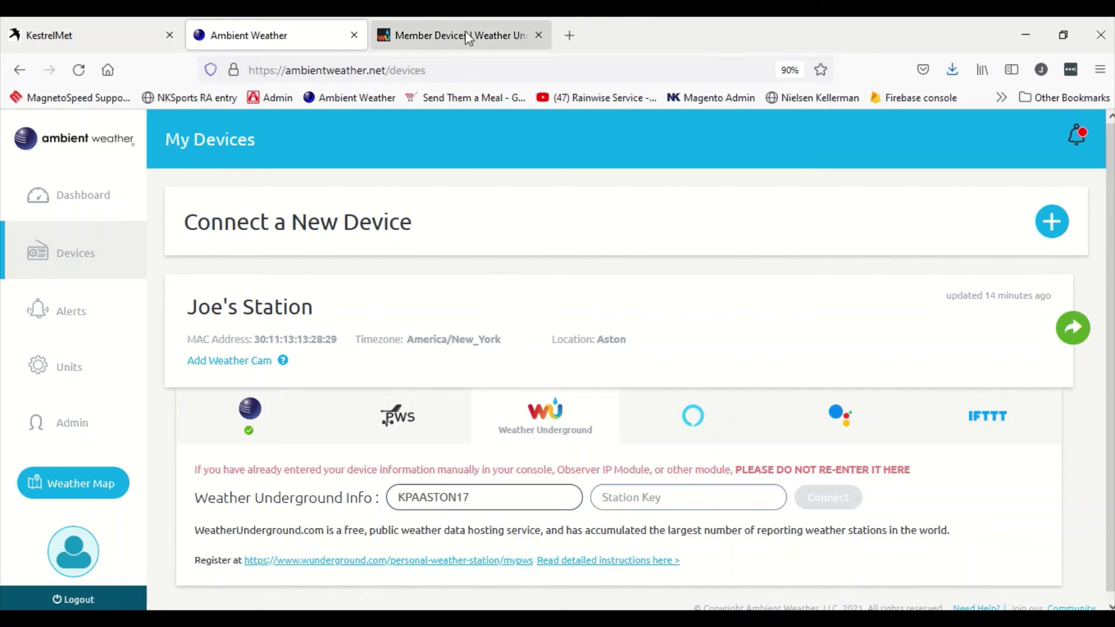
# Step: Copy the station key into Ambient Weather, connect to Weather Underground, and close the panel
pyautogui.click(466, 34)
pyautogui.moveTo(727, 440); pyautogui.dragTo(655, 434)
pyautogui.hotkey('ctrl', 'c')
pyautogui.click(308, 32)
pyautogui.click(651, 496)
pyautogui.hotkey('ctrl', 'v')
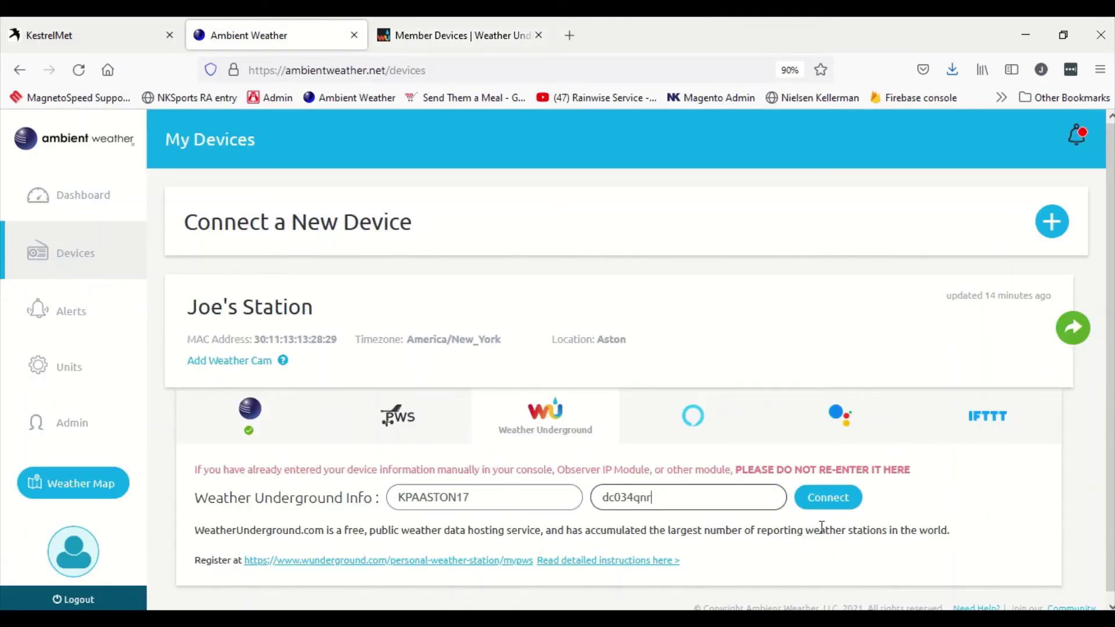
pyautogui.click(841, 502)
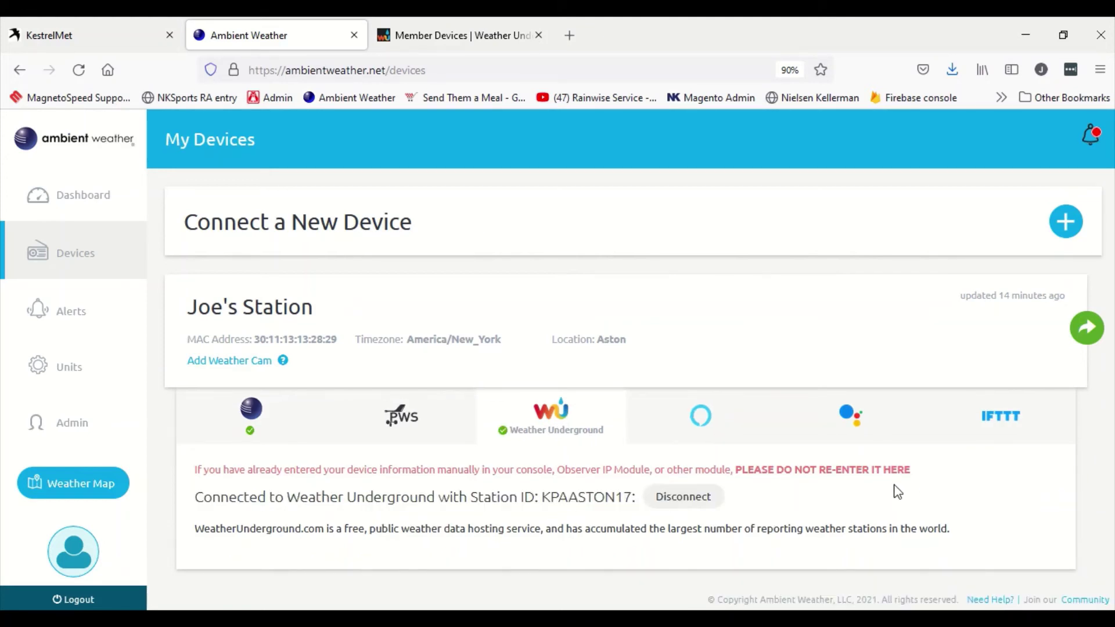
pyautogui.click(551, 417)
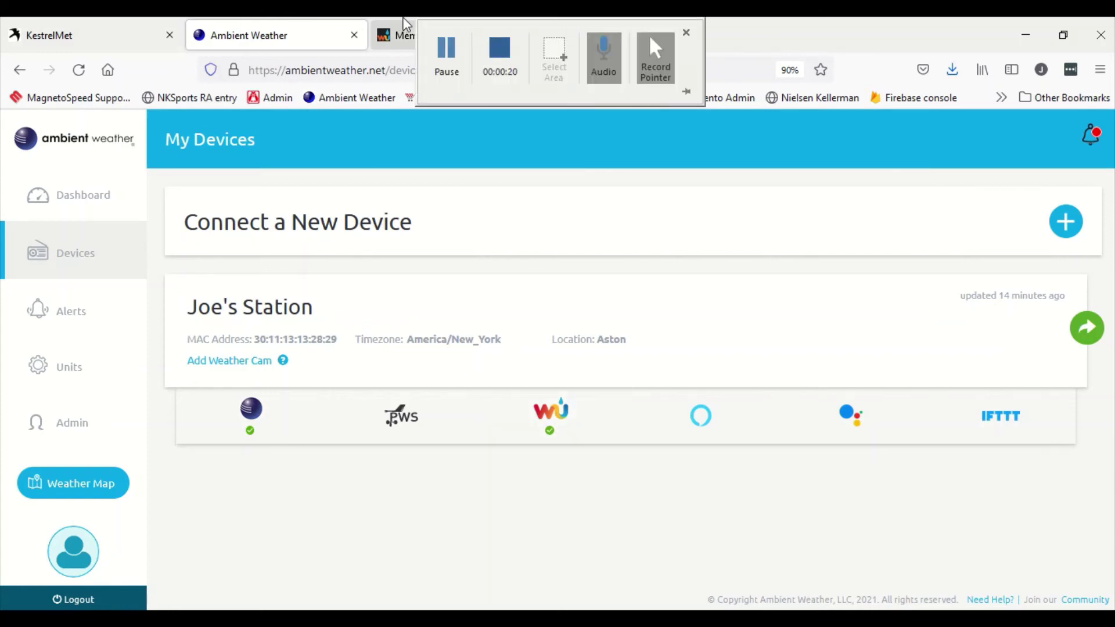
# Step: Reload the Member Devices list and open the new station's PWS dashboard, showing it Online at 79.3 °F
pyautogui.click(400, 34)
pyautogui.rightClick(596, 244)
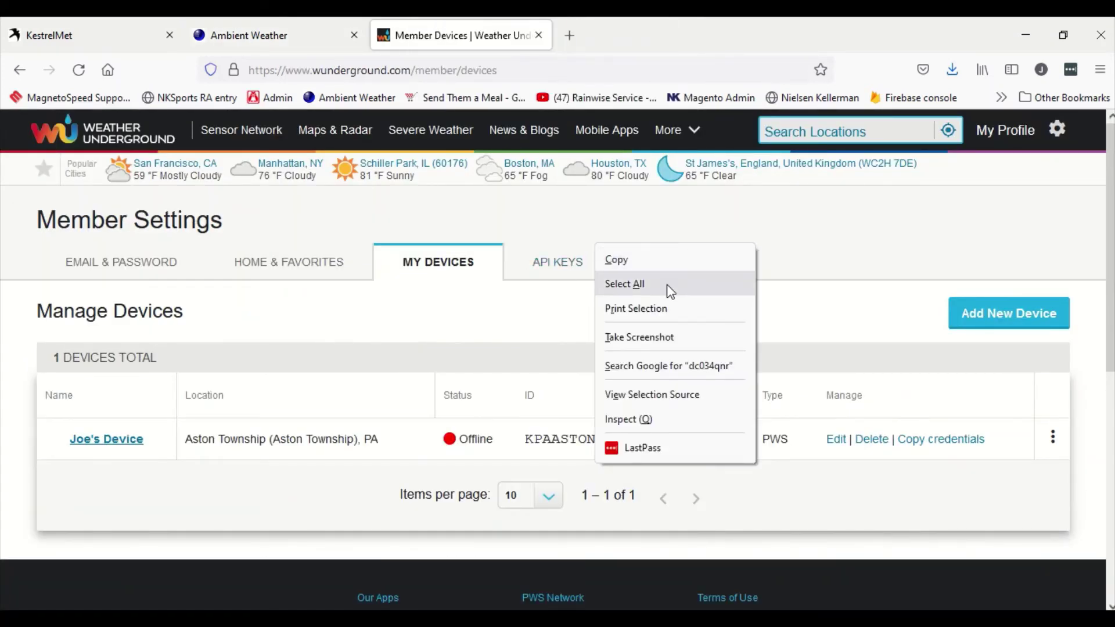
pyautogui.click(784, 215)
pyautogui.rightClick(787, 212)
pyautogui.click(876, 228)
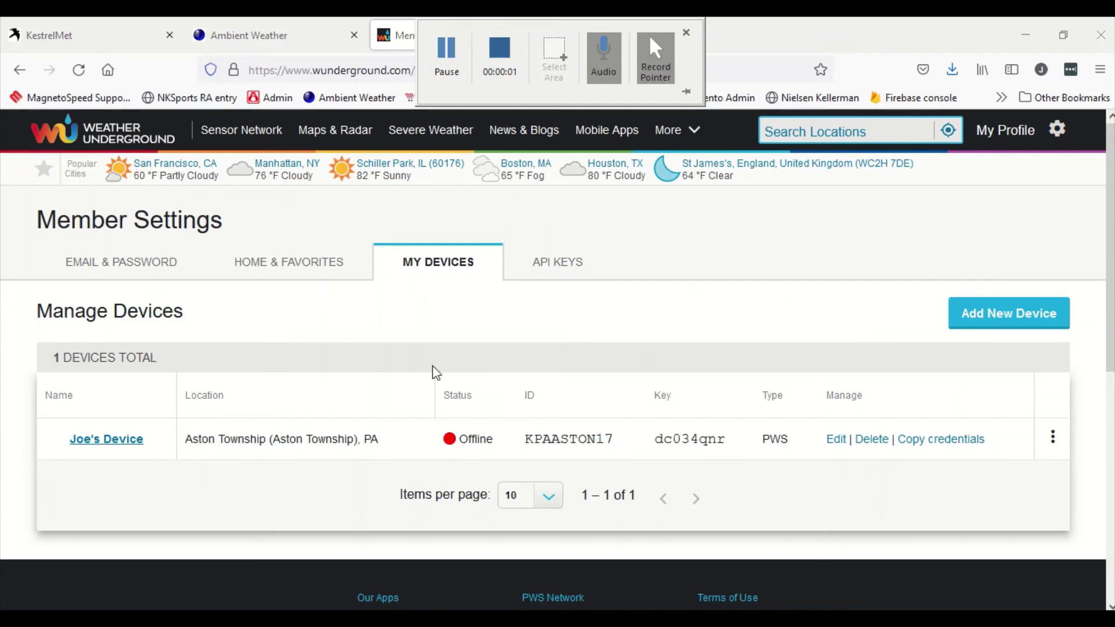
pyautogui.click(107, 440)
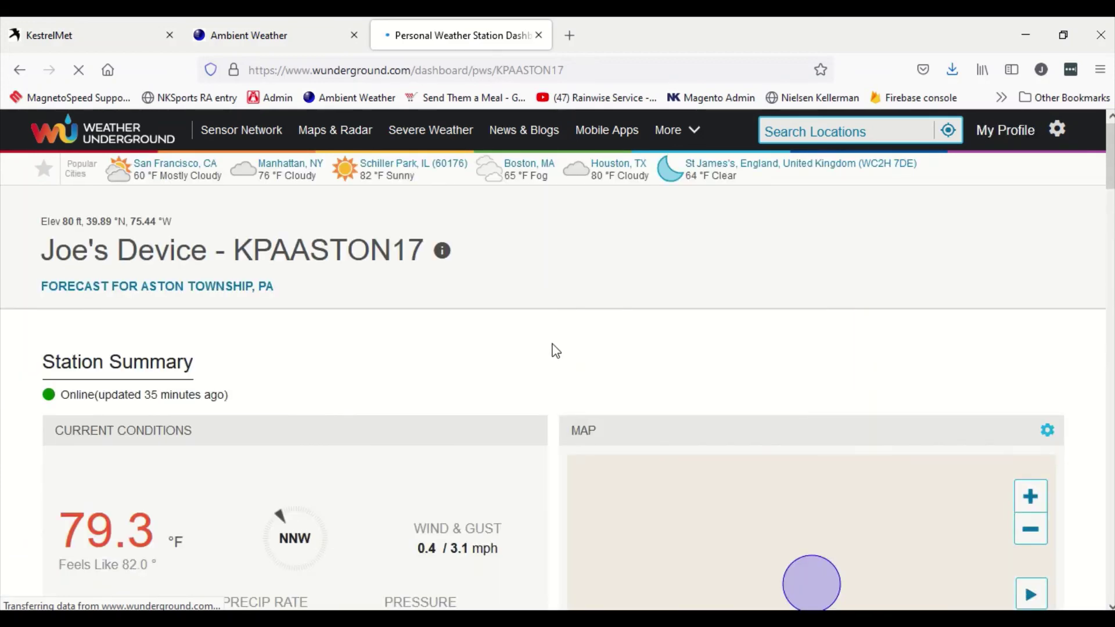
# Step: Scroll through current conditions, gauges and September 16, 2021 history charts (79.3 °F, 71 % humidity, 30.24 in)
pyautogui.scroll(-3, 553, 349)
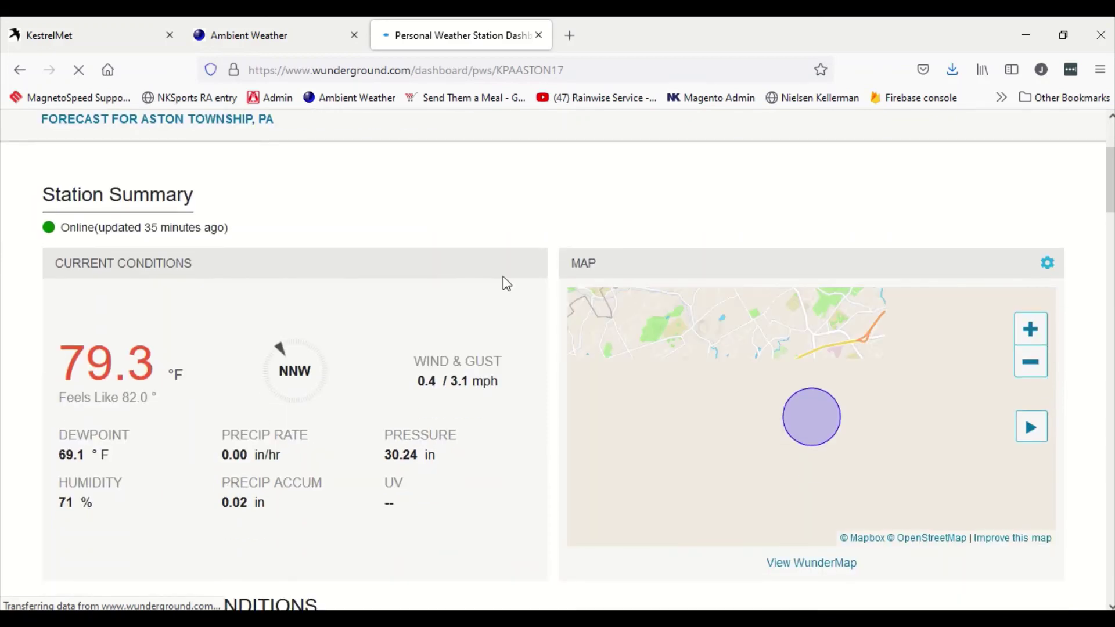
pyautogui.scroll(-5, 503, 277)
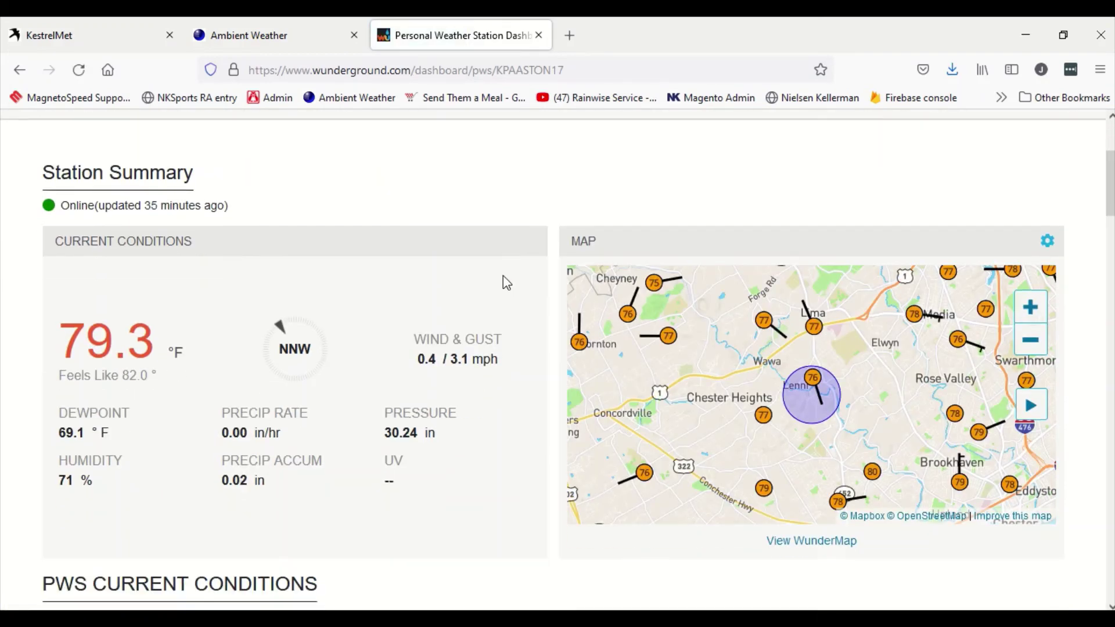
pyautogui.scroll(-3, 505, 275)
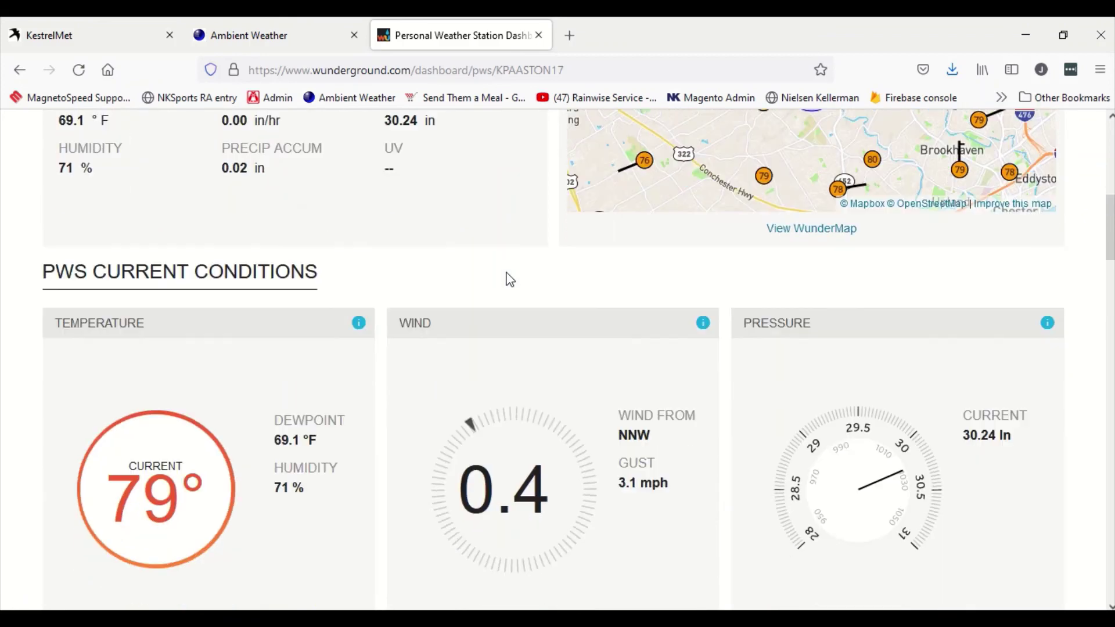
pyautogui.scroll(-4, 510, 280)
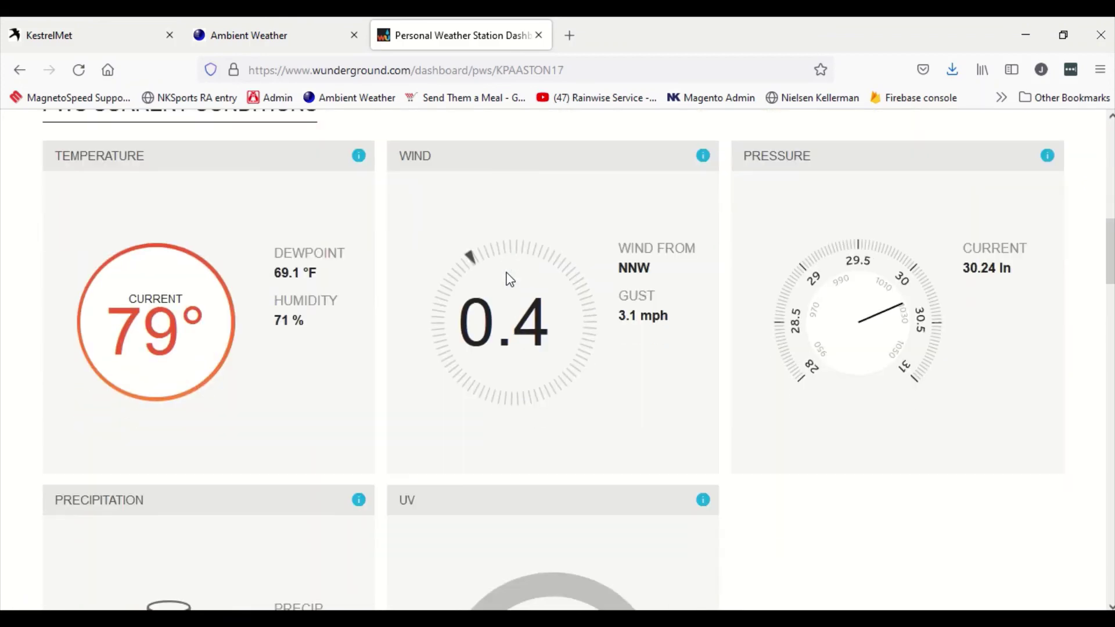
pyautogui.scroll(-2, 511, 280)
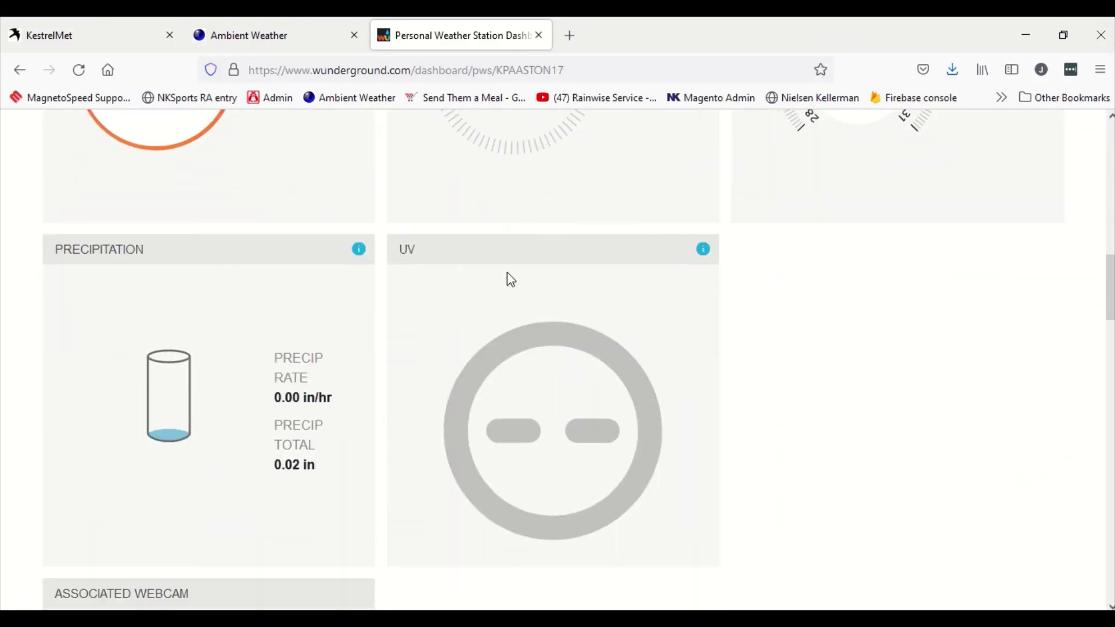
pyautogui.scroll(-6, 511, 278)
pyautogui.scroll(-7, 514, 280)
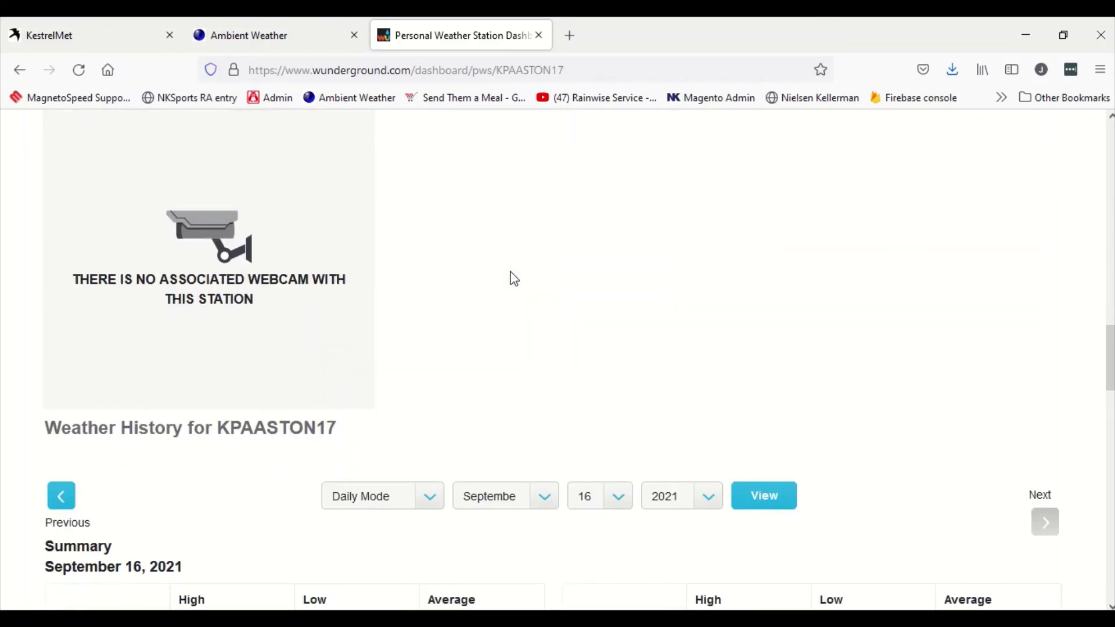
pyautogui.scroll(-4, 514, 279)
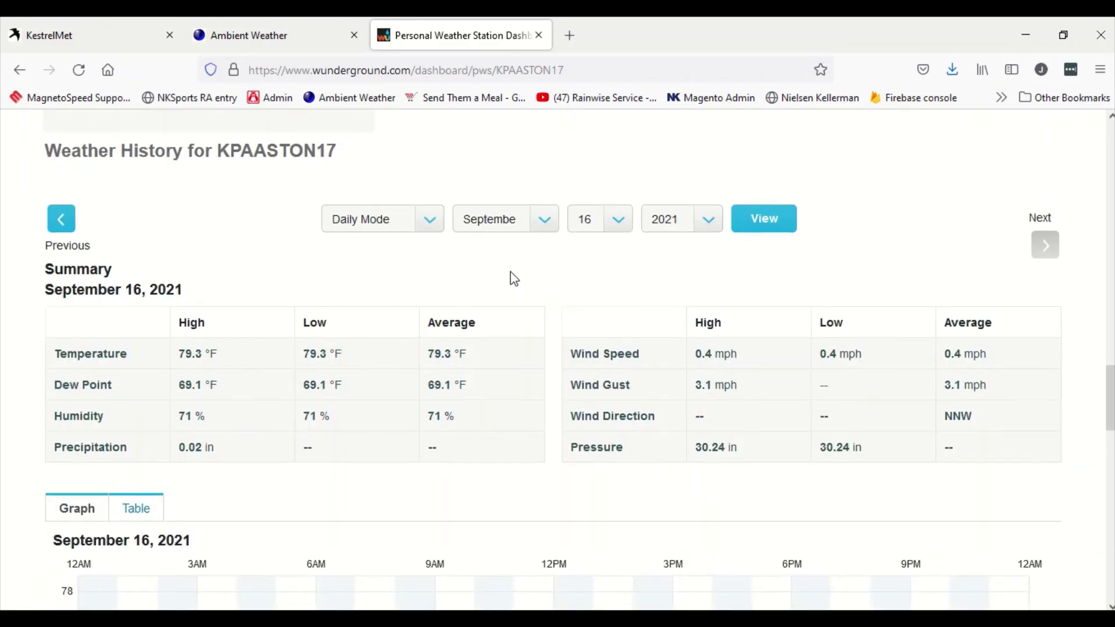
pyautogui.scroll(-4, 514, 279)
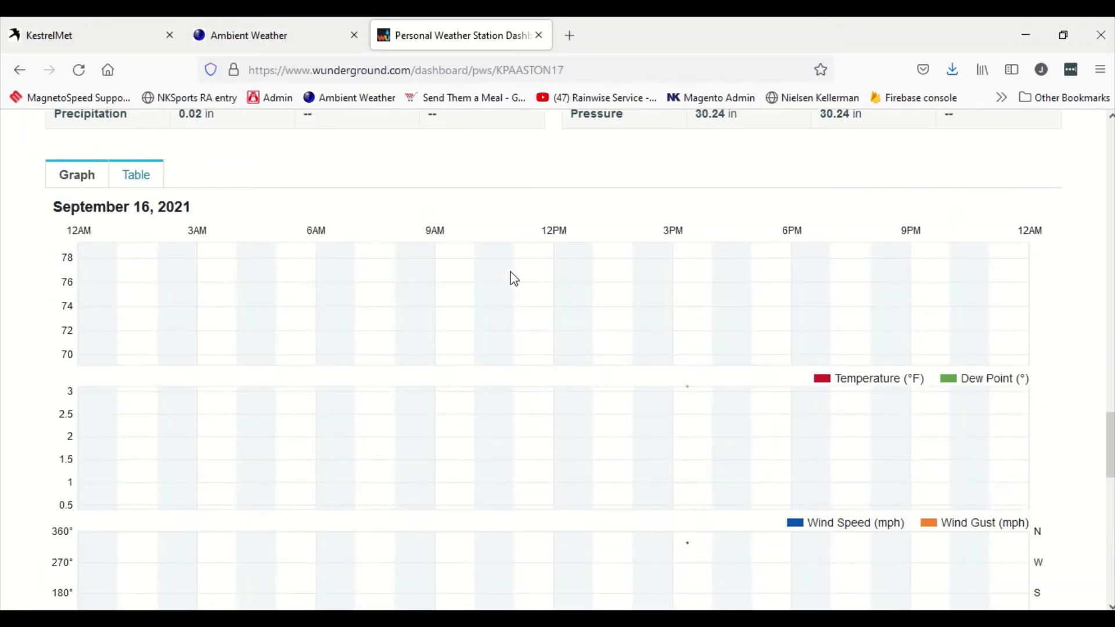
pyautogui.scroll(-4, 514, 280)
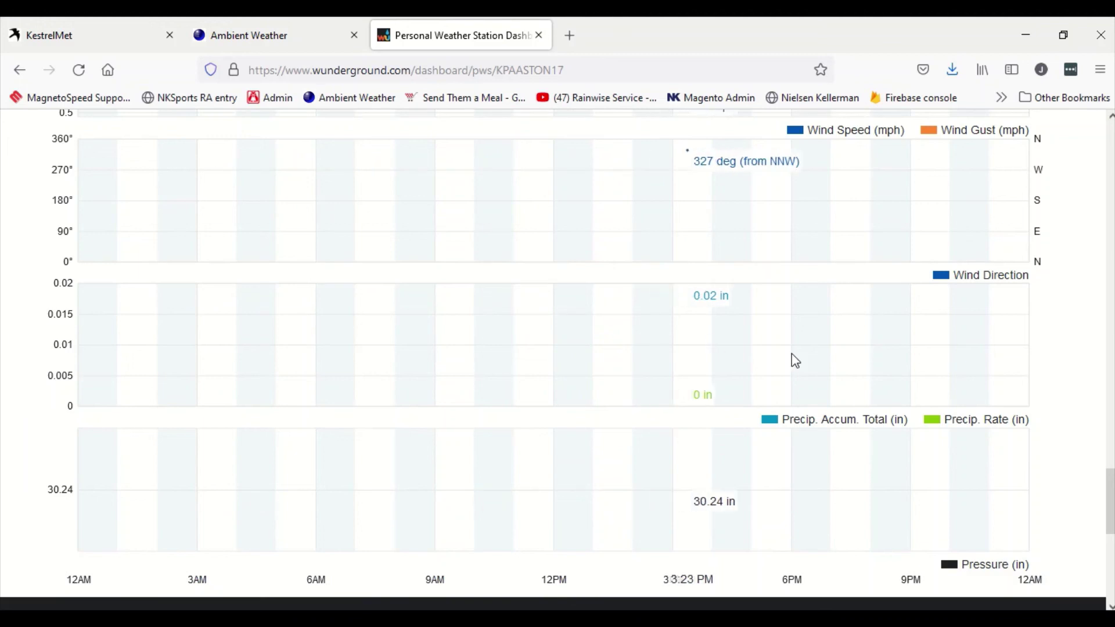
pyautogui.scroll(15, 707, 314)
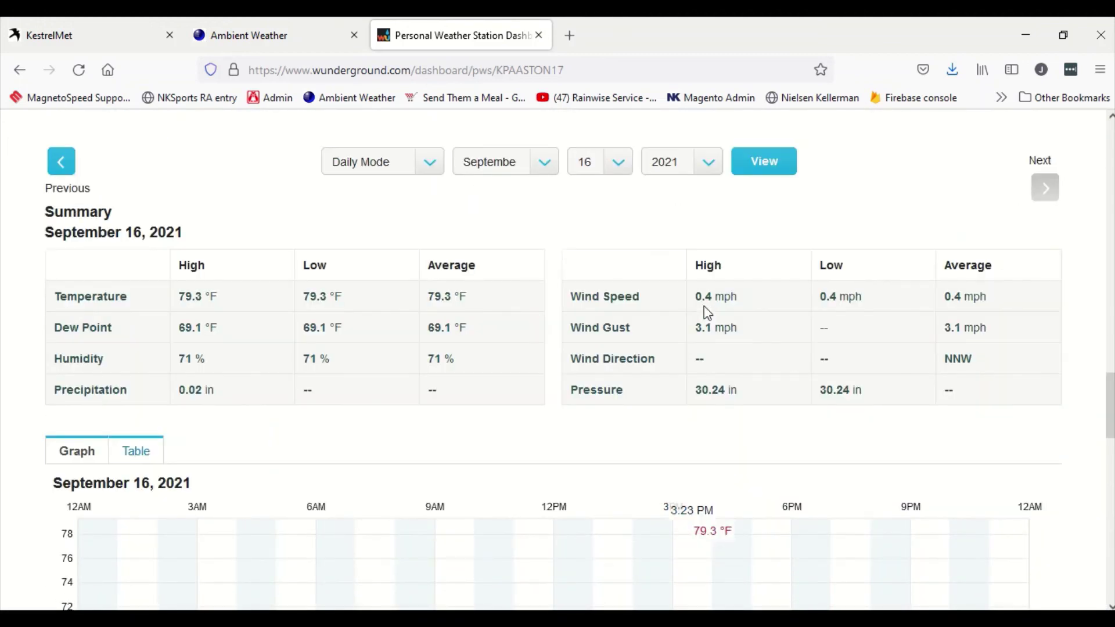
pyautogui.scroll(-4, 707, 314)
# Step: Show the weekly history for September 13–19, 2021, then return to the Ambient Weather station dashboard
pyautogui.click(411, 341)
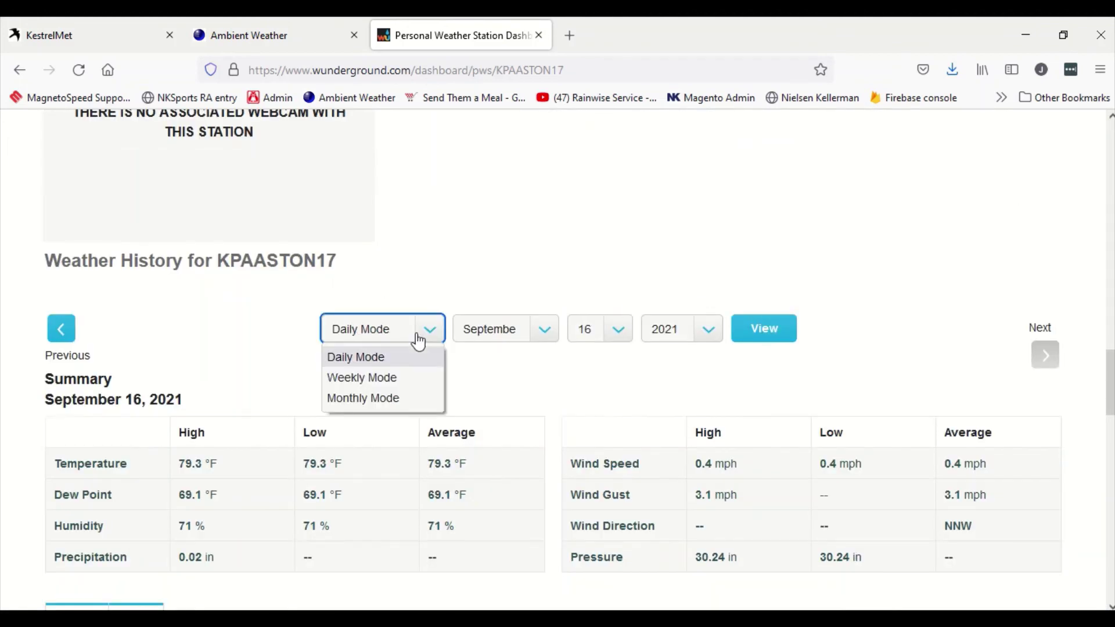
pyautogui.click(406, 376)
pyautogui.click(768, 326)
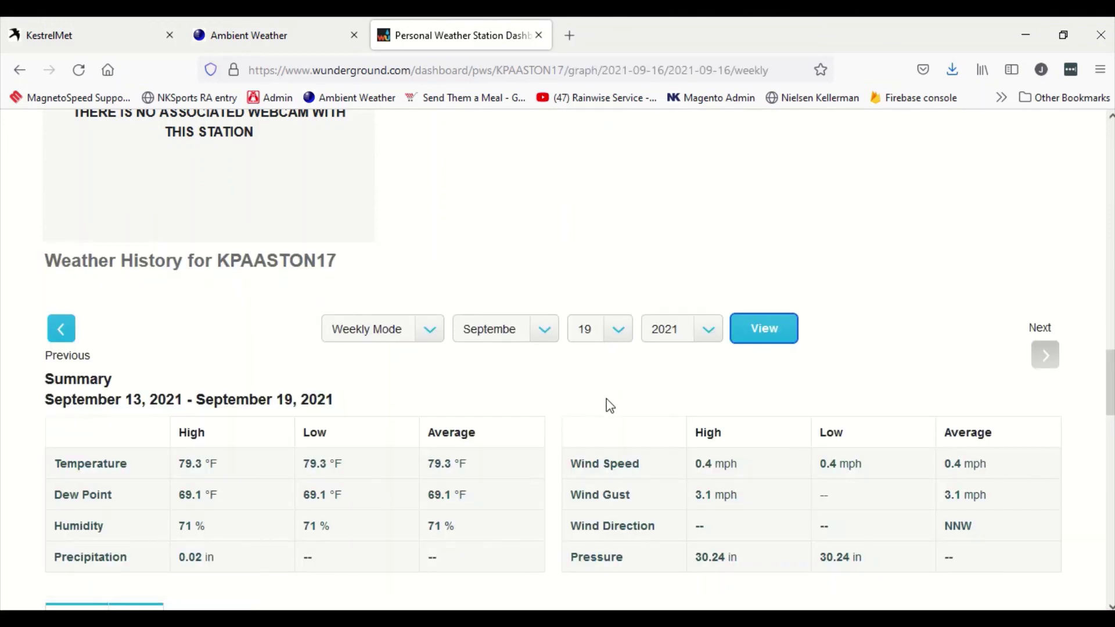
pyautogui.click(281, 29)
pyautogui.click(93, 198)
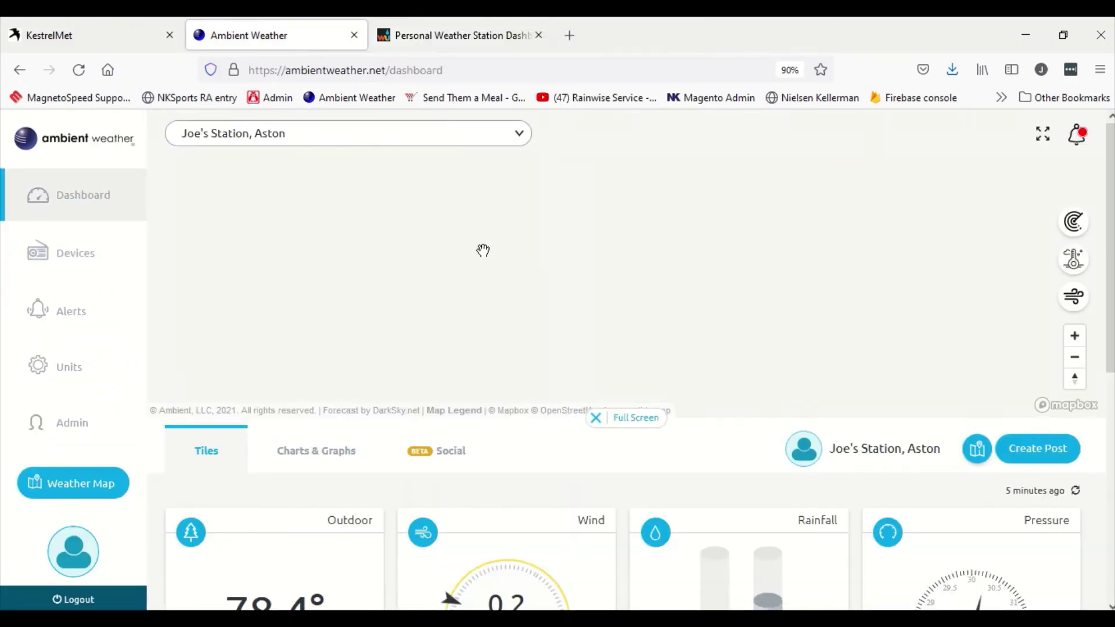